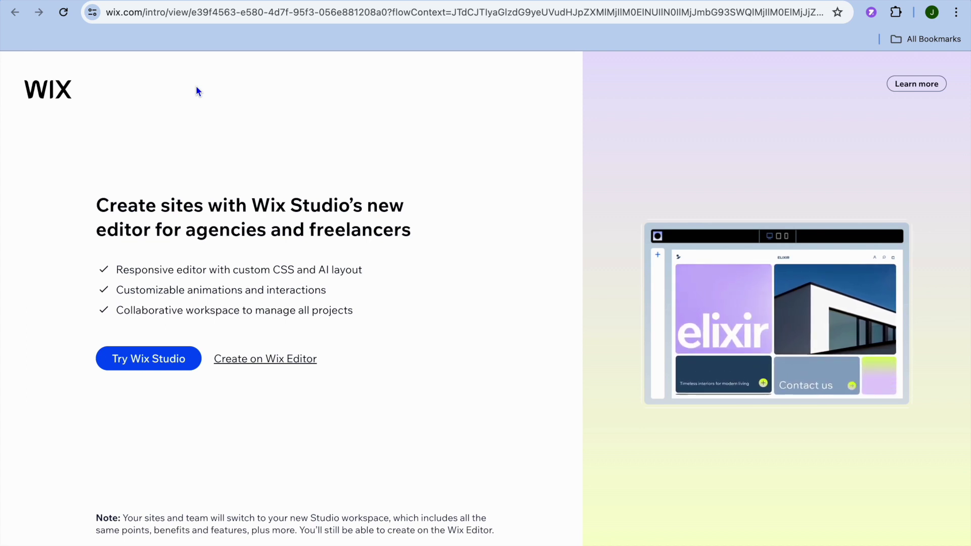
Start a new site on Wix Editor without the AI chat and choose Dog Walker as the website type.
{"action": "left_click", "coordinate": [257, 362]}
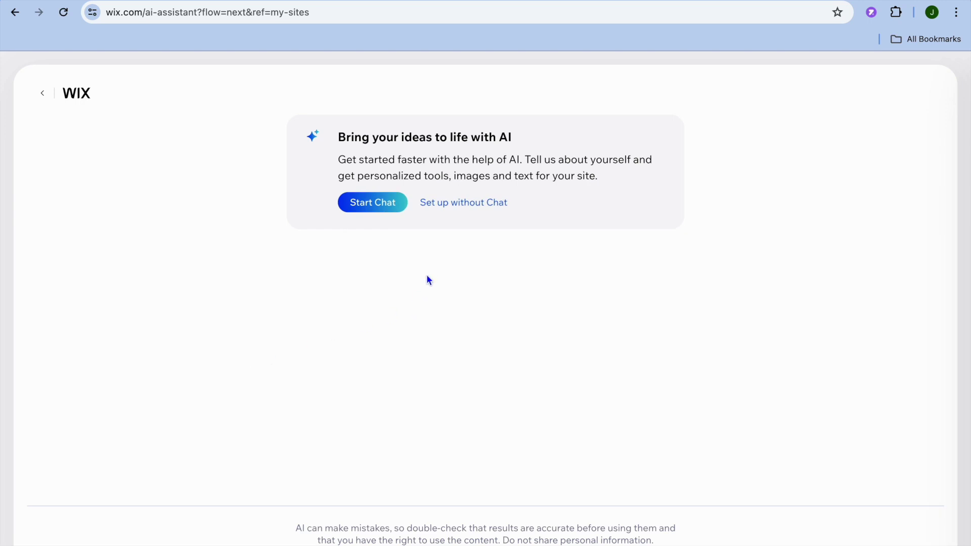
{"action": "left_click", "coordinate": [464, 204]}
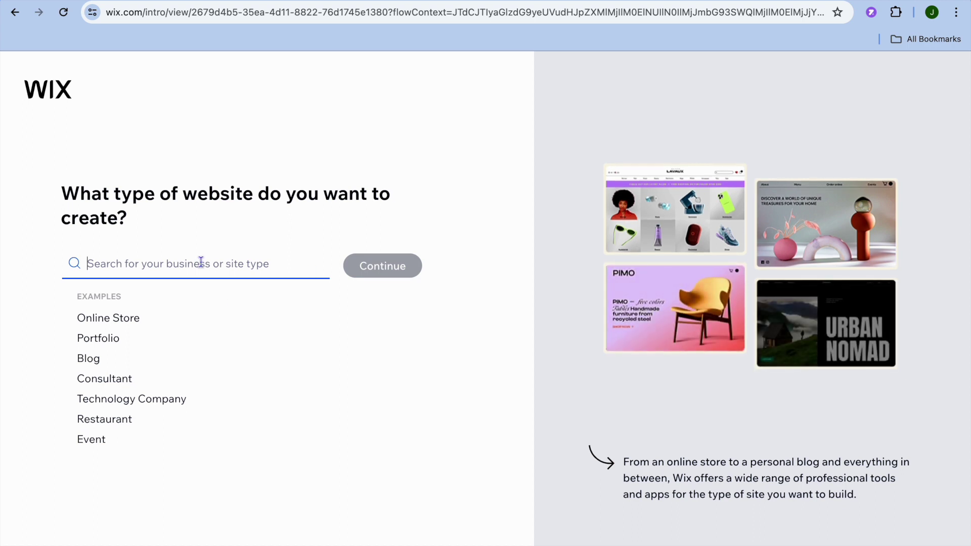
{"action": "type", "text": "dog"}
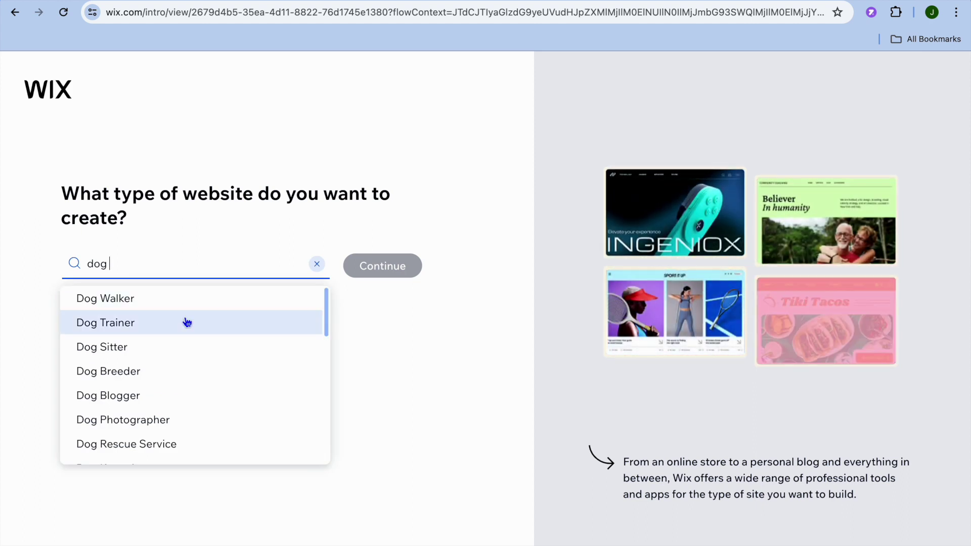
{"action": "scroll", "coordinate": [171, 351], "scroll_direction": "down", "scroll_amount": 1}
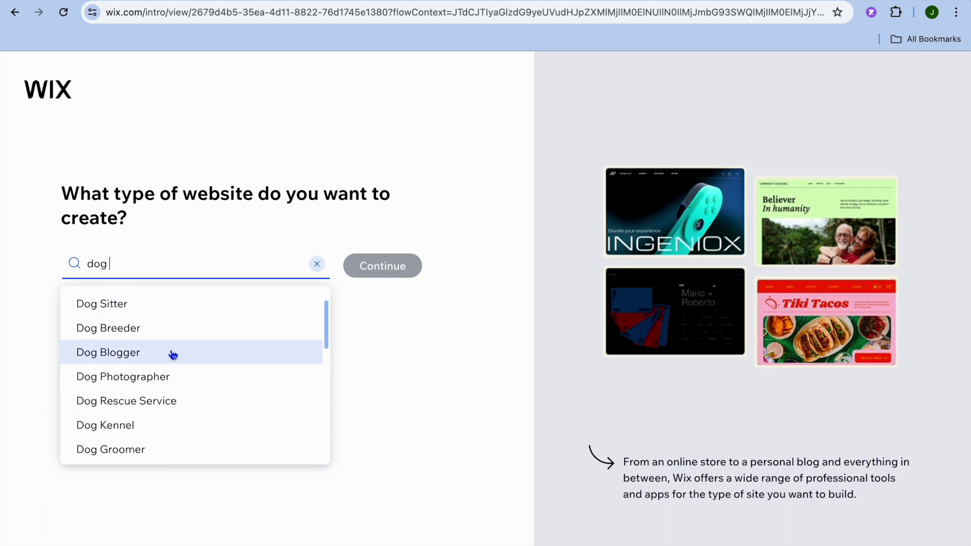
{"action": "scroll", "coordinate": [181, 332], "scroll_direction": "down", "scroll_amount": 4}
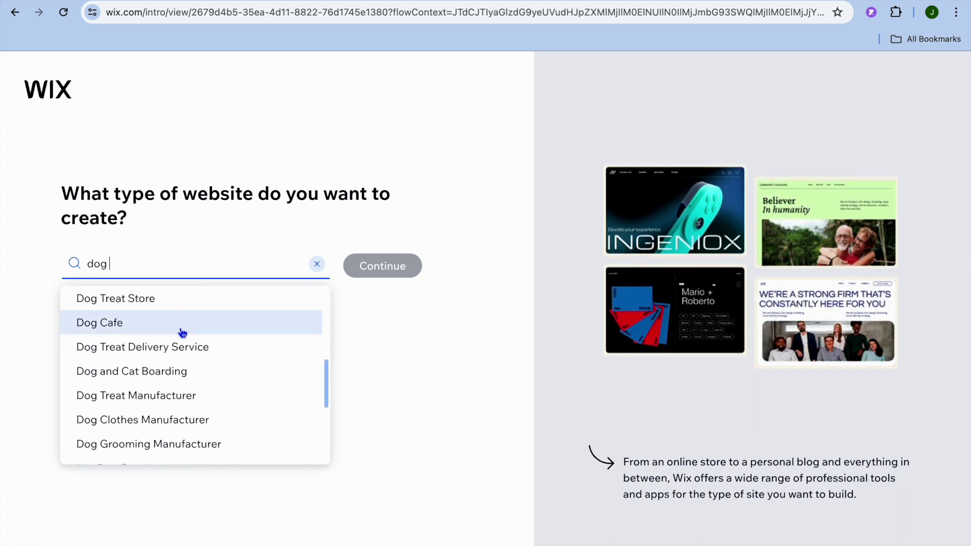
{"action": "scroll", "coordinate": [182, 332], "scroll_direction": "down", "scroll_amount": 4}
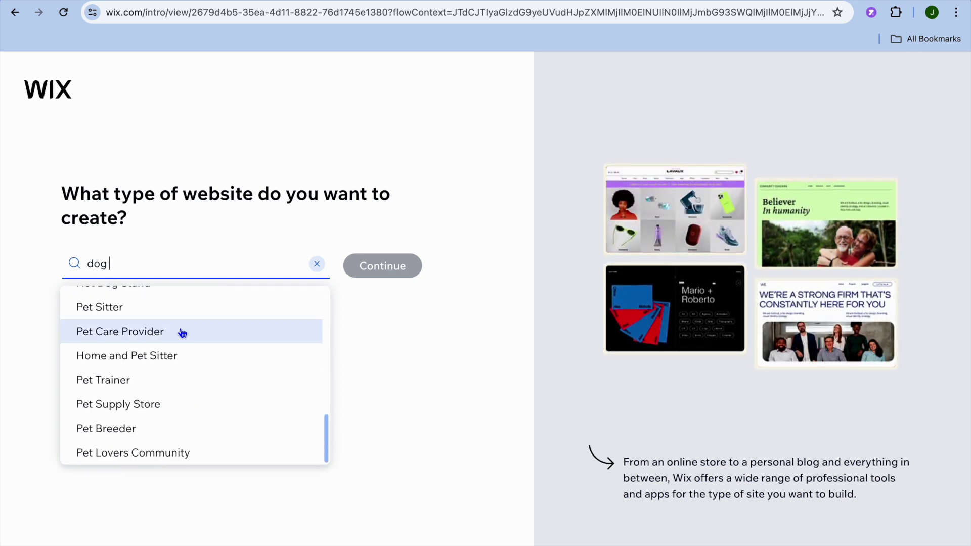
{"action": "scroll", "coordinate": [182, 332], "scroll_direction": "up", "scroll_amount": 10}
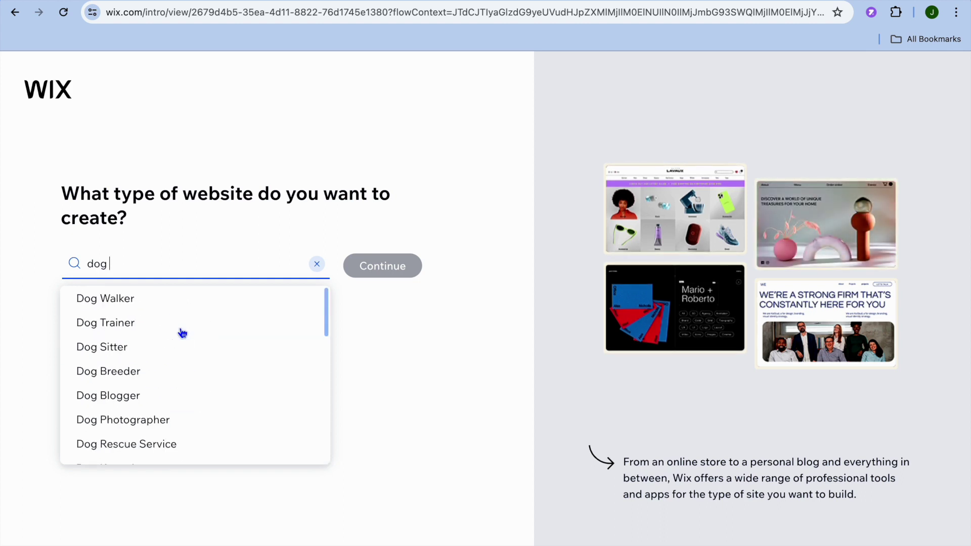
{"action": "left_click", "coordinate": [159, 305]}
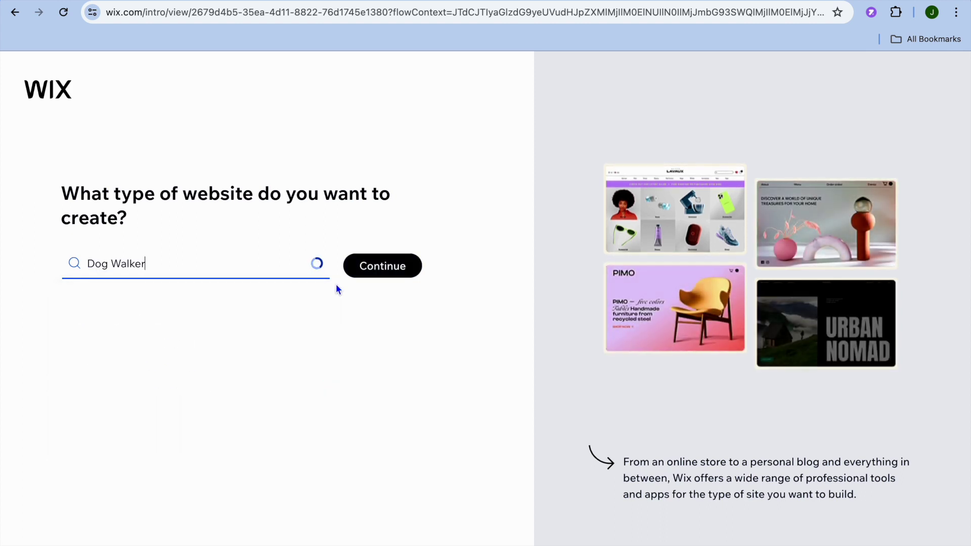
{"action": "left_click", "coordinate": [371, 269]}
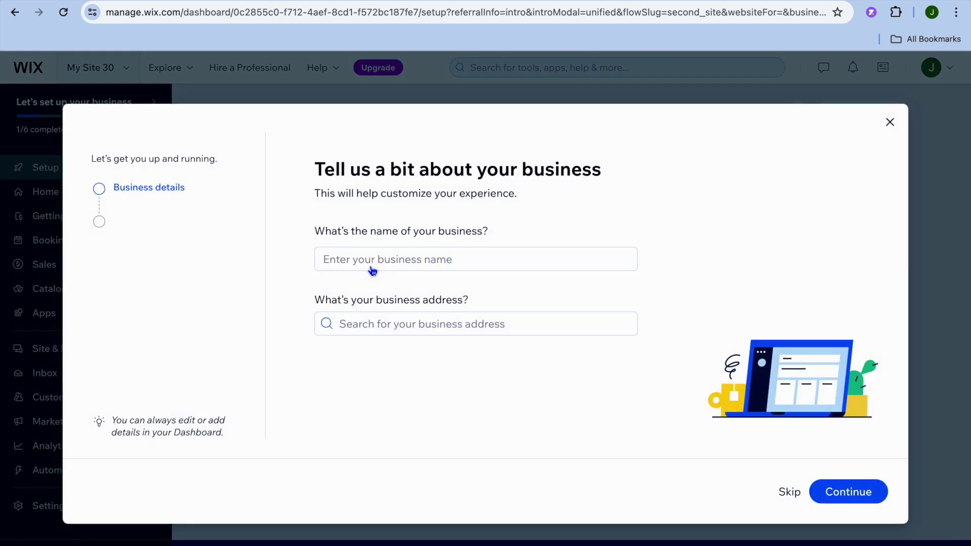
Name the business "Dog walker", leave the business address blank and continue the setup.
{"action": "left_click", "coordinate": [371, 257]}
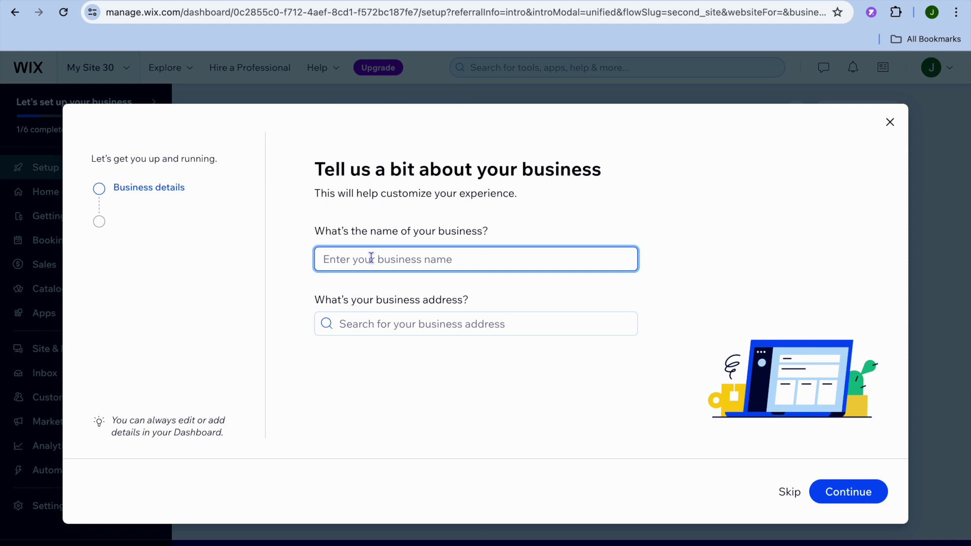
{"action": "type", "text": "Dog walker"}
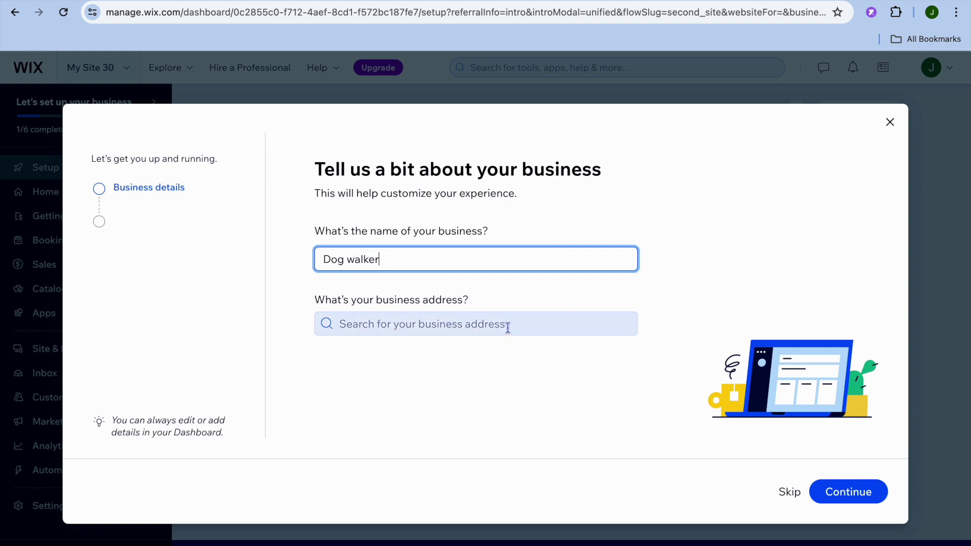
{"action": "left_click", "coordinate": [848, 503]}
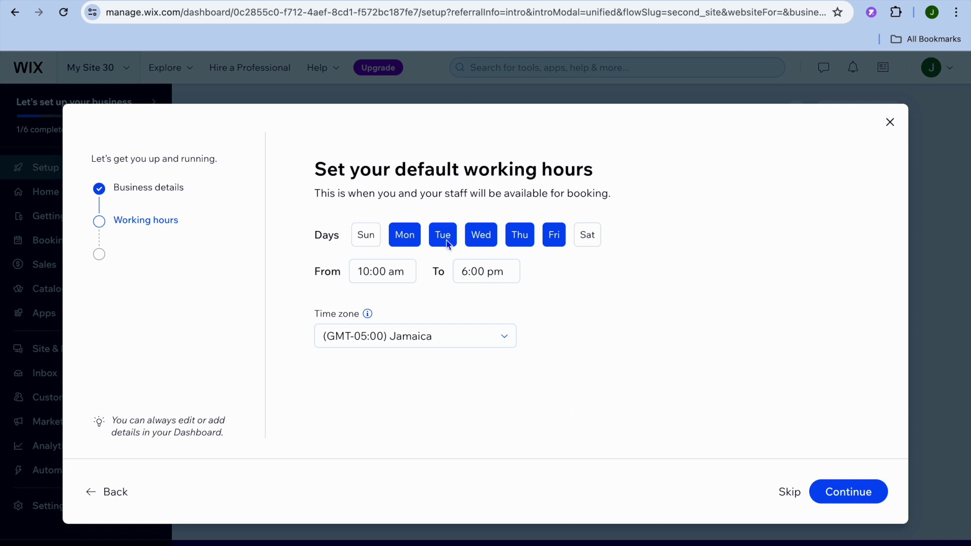
Set the default working hours from 10:30 am to 5:30 pm and continue.
{"action": "left_click", "coordinate": [401, 270]}
{"action": "left_click", "coordinate": [396, 346]}
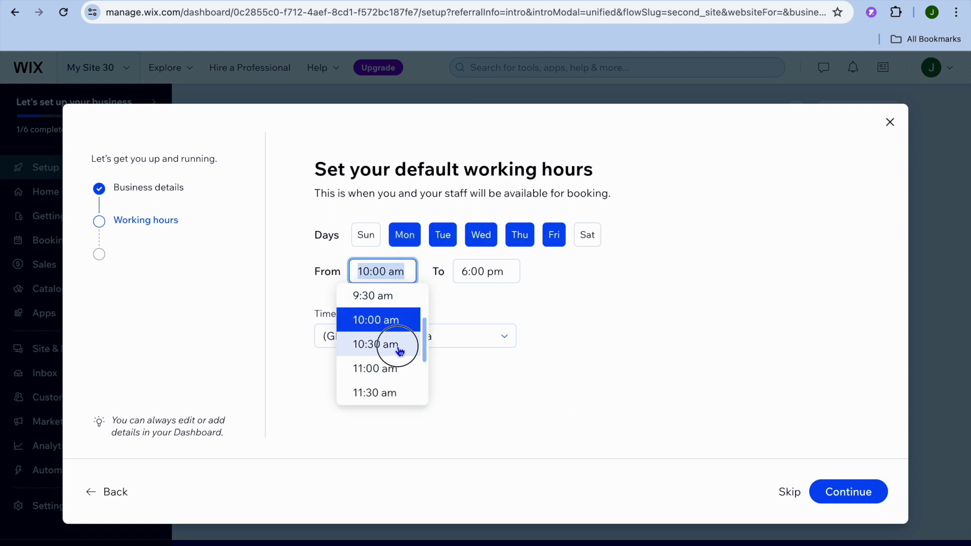
{"action": "left_click", "coordinate": [483, 272]}
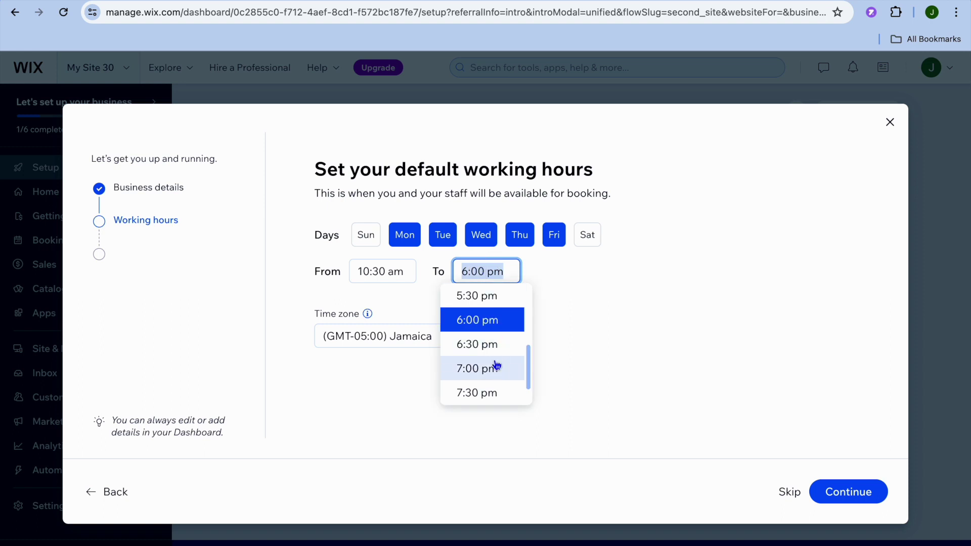
{"action": "left_click", "coordinate": [499, 298]}
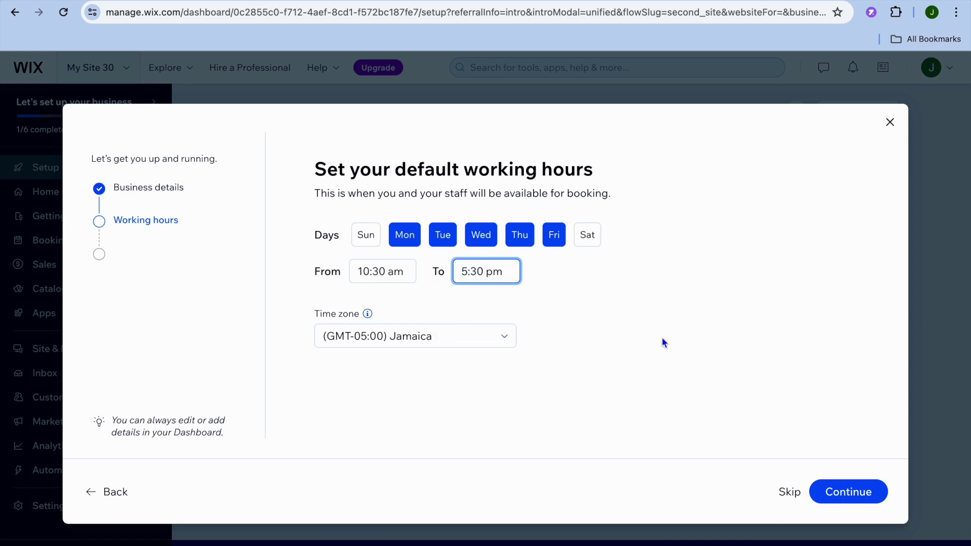
{"action": "left_click", "coordinate": [863, 493]}
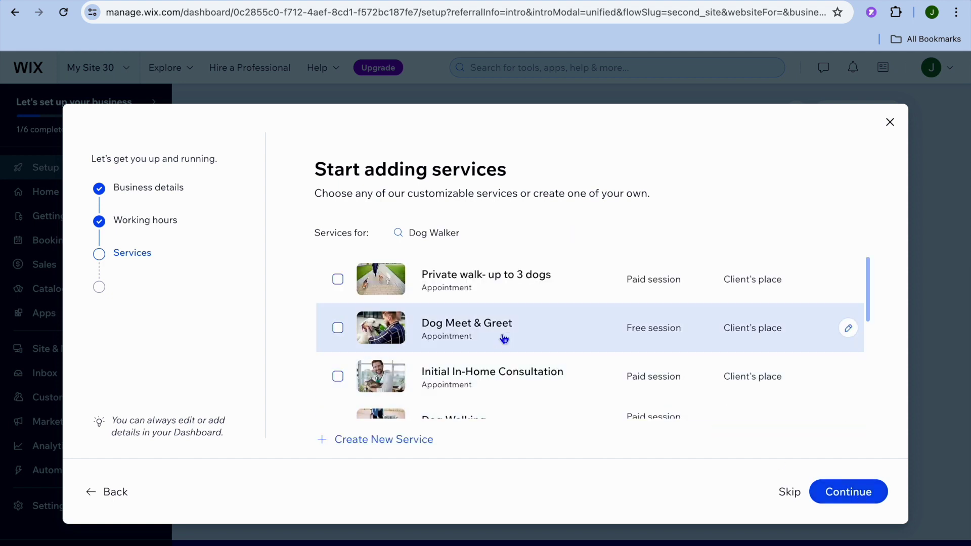
Select the services Private walk- up to 3 dogs, Dog Meet & Greet, Initial In-Home Consultation, Dog Walking, Reactivity Therapy and Group Leash Training, and continue.
{"action": "left_click", "coordinate": [338, 279]}
{"action": "left_click", "coordinate": [338, 329]}
{"action": "left_click", "coordinate": [338, 377]}
{"action": "scroll", "coordinate": [338, 378], "scroll_direction": "down", "scroll_amount": 3}
{"action": "left_click", "coordinate": [338, 303]}
{"action": "left_click", "coordinate": [338, 352]}
{"action": "scroll", "coordinate": [402, 377], "scroll_direction": "down", "scroll_amount": 2}
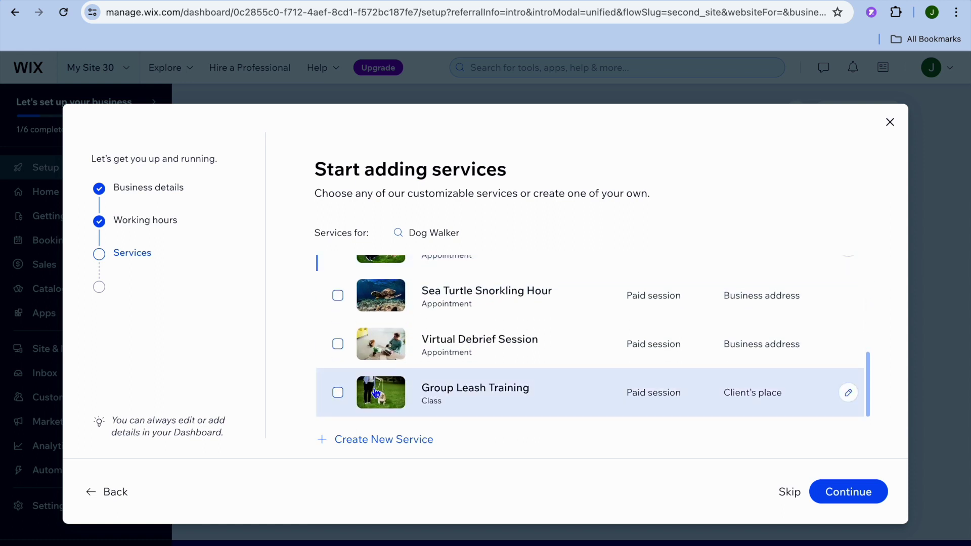
{"action": "left_click", "coordinate": [338, 394]}
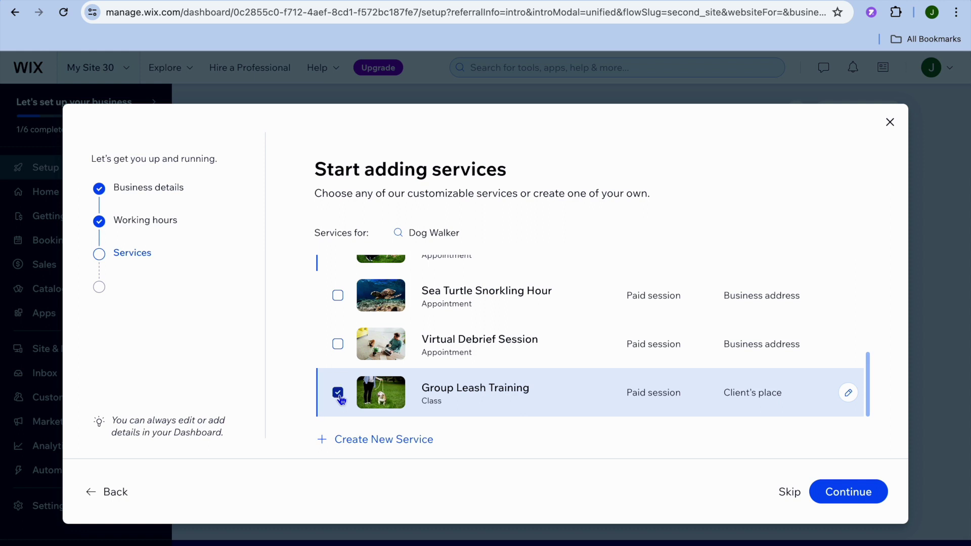
{"action": "left_click", "coordinate": [377, 442]}
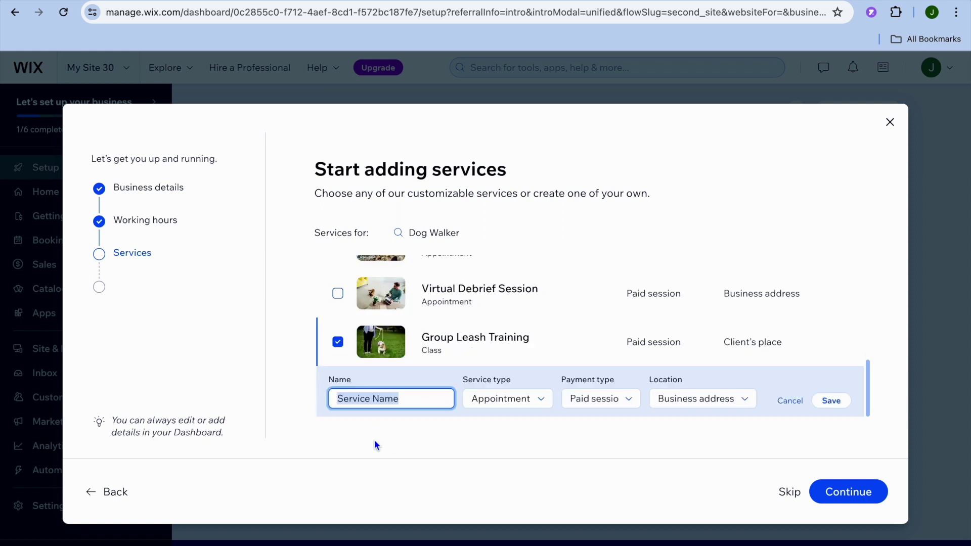
{"action": "left_click", "coordinate": [337, 294]}
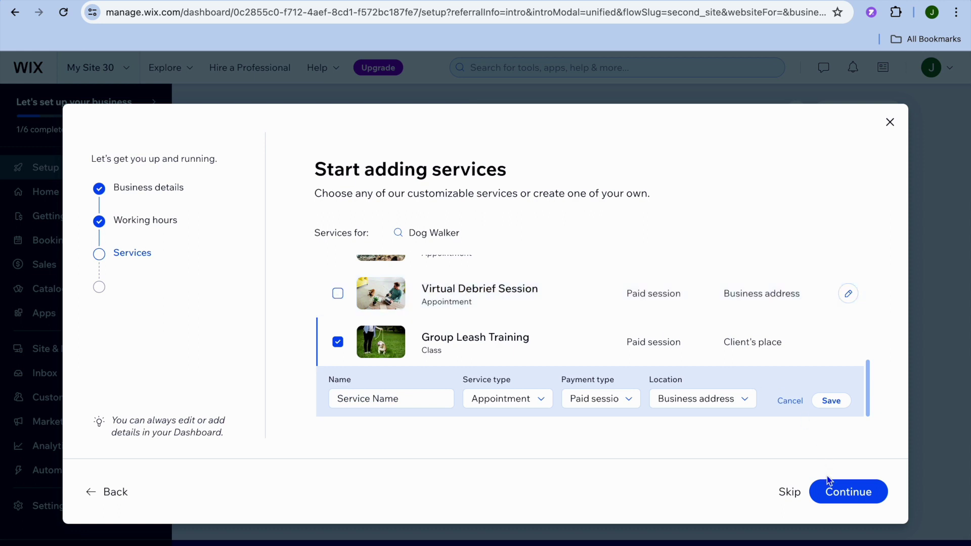
{"action": "left_click", "coordinate": [838, 501]}
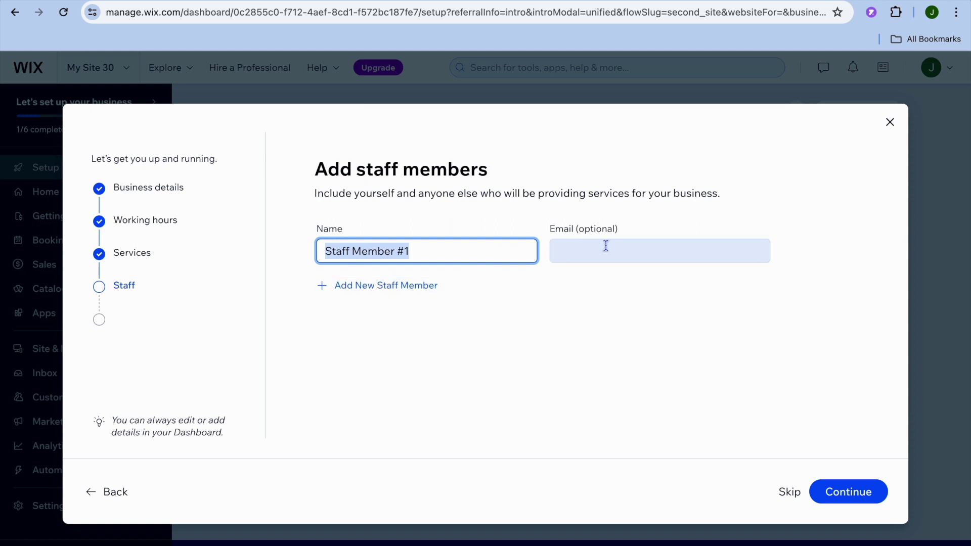
Accept the default staff member and finish setup with tools for online payments, in-person payments, and selling digital and physical products.
{"action": "left_click", "coordinate": [849, 492]}
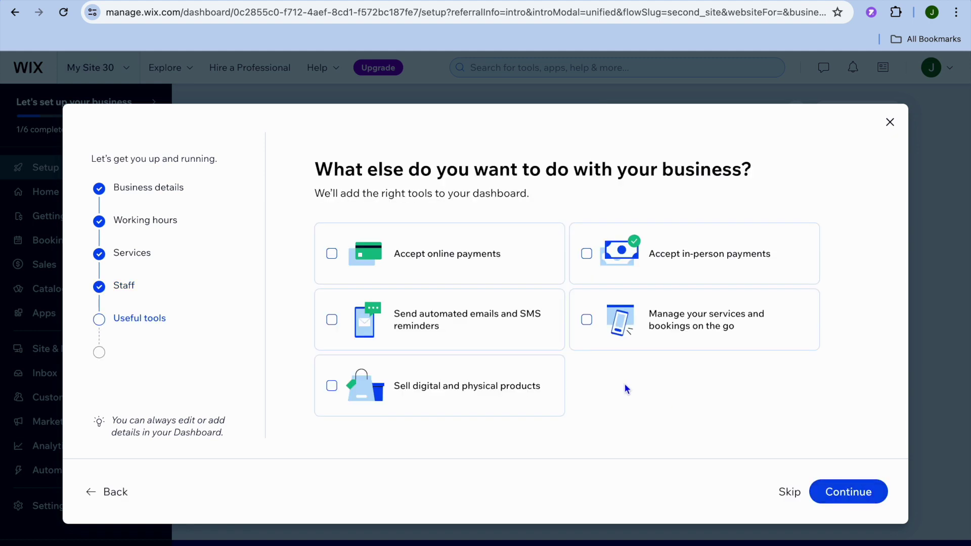
{"action": "left_click", "coordinate": [332, 254]}
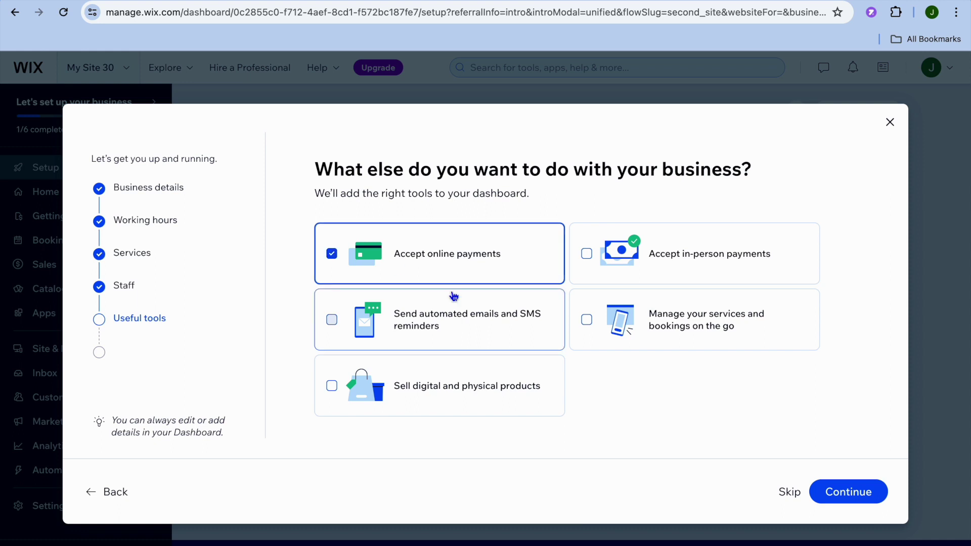
{"action": "left_click", "coordinate": [588, 256]}
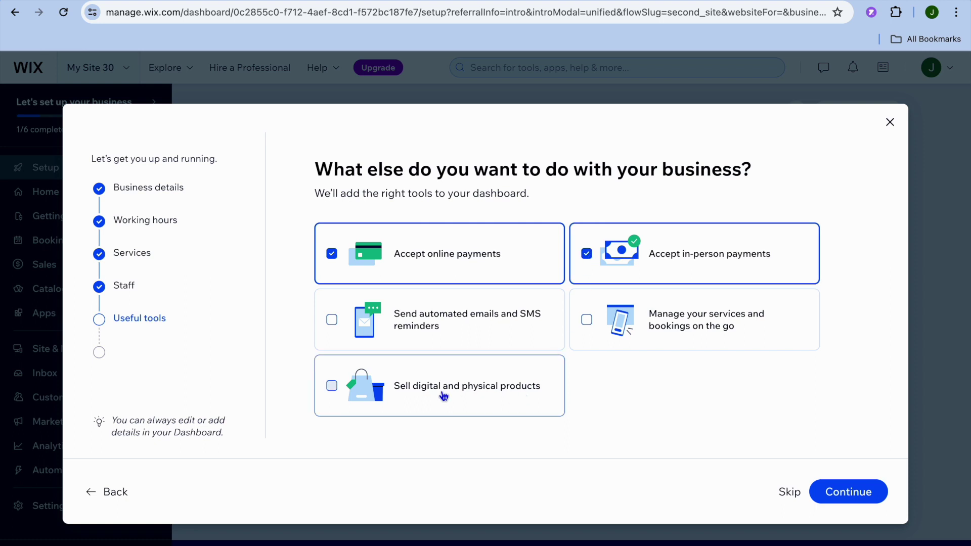
{"action": "left_click", "coordinate": [333, 388]}
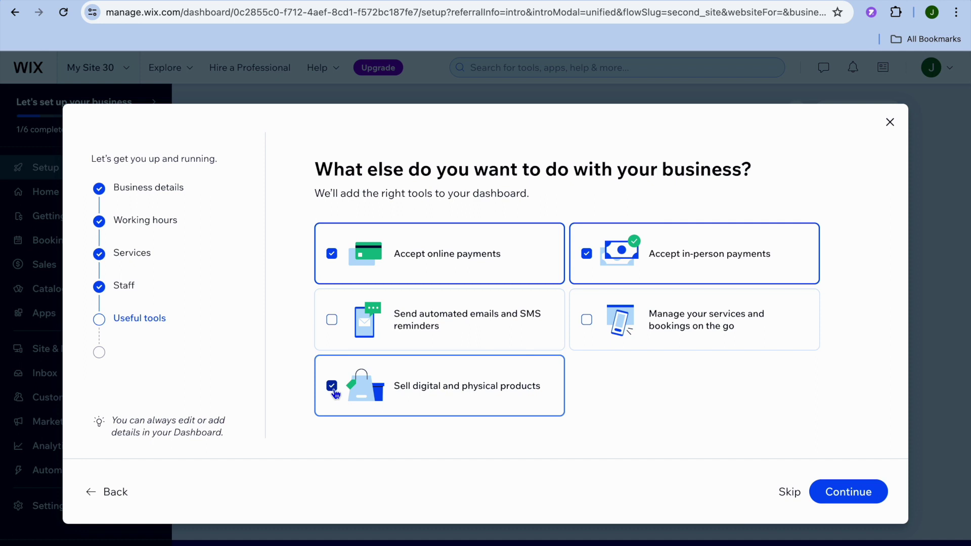
{"action": "left_click", "coordinate": [860, 500]}
{"action": "left_click", "coordinate": [535, 350]}
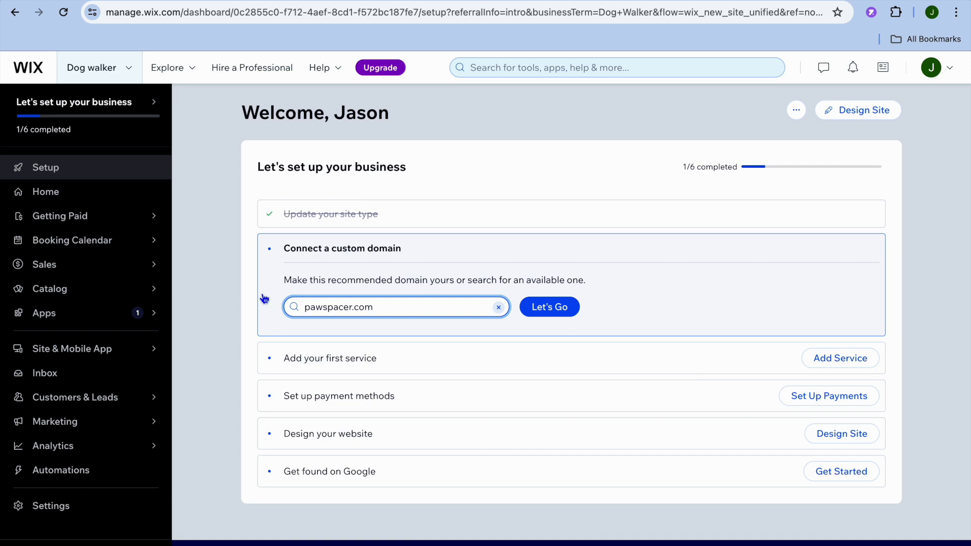
Open the Initial In-Home Consultation service from the booking services for editing.
{"action": "mouse_move", "coordinate": [161, 302]}
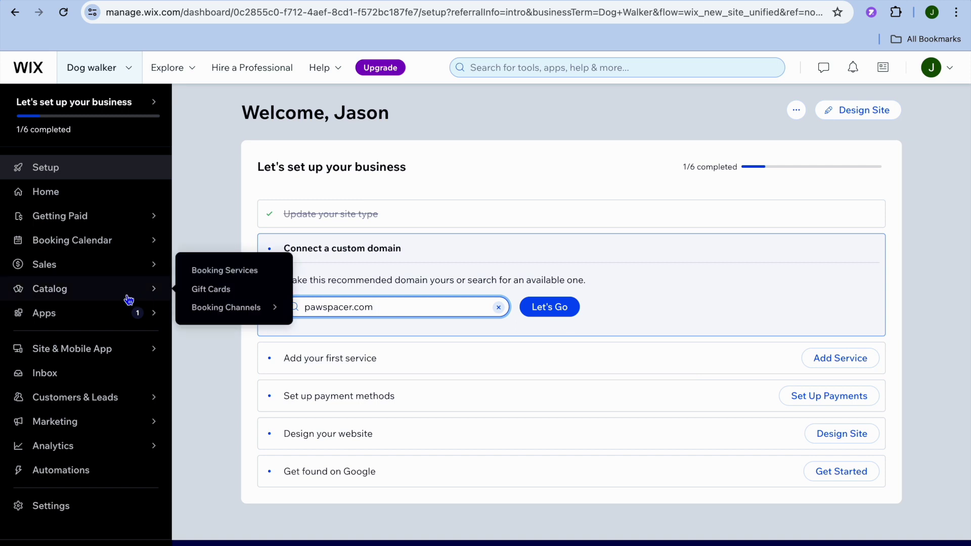
{"action": "left_click", "coordinate": [226, 271]}
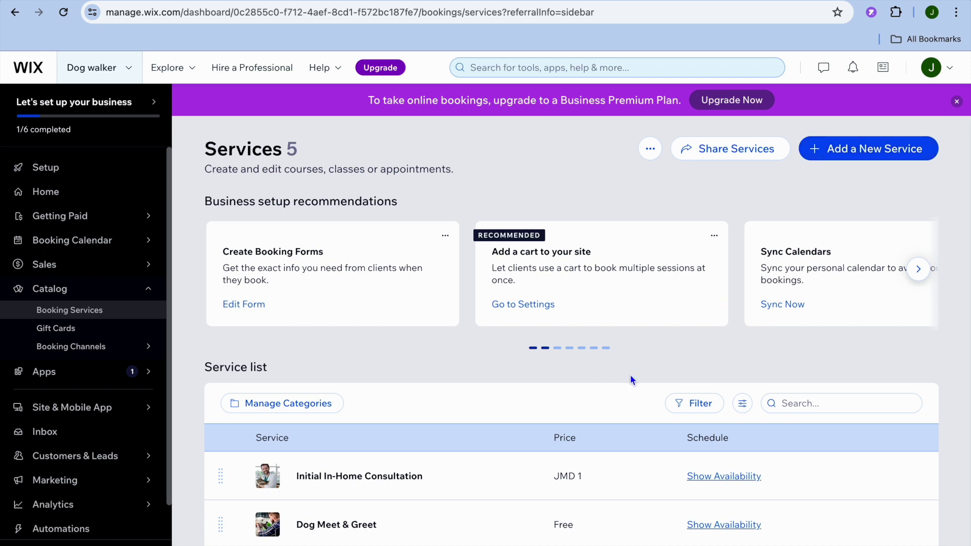
{"action": "scroll", "coordinate": [630, 375], "scroll_direction": "down", "scroll_amount": 5}
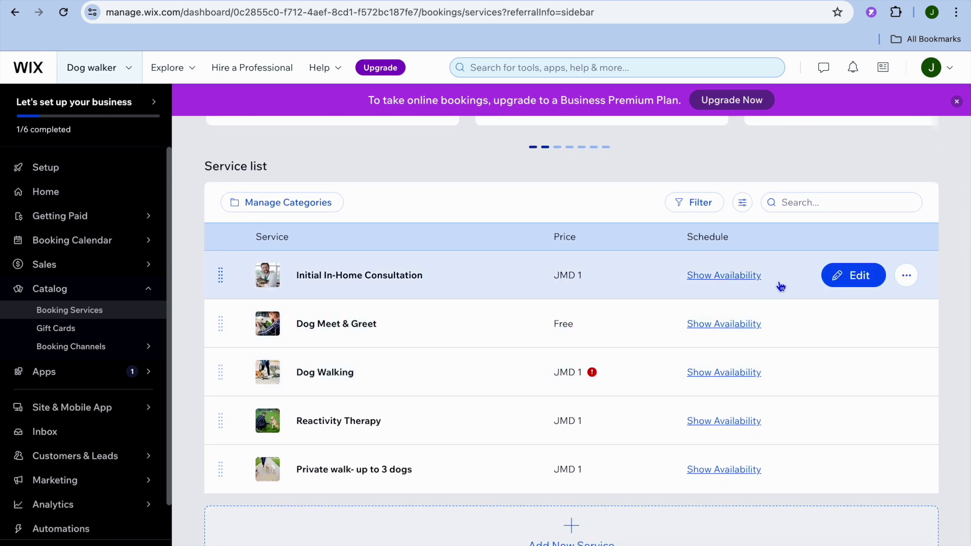
{"action": "left_click", "coordinate": [855, 276]}
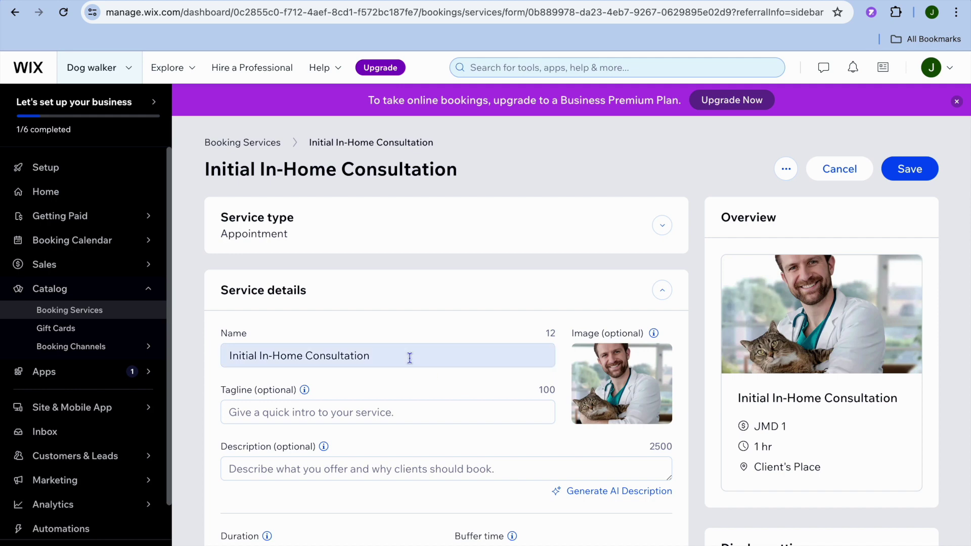
Set the Initial In-Home Consultation's price type to Free, save the service and dismiss the upgrade offer.
{"action": "mouse_move", "coordinate": [586, 379]}
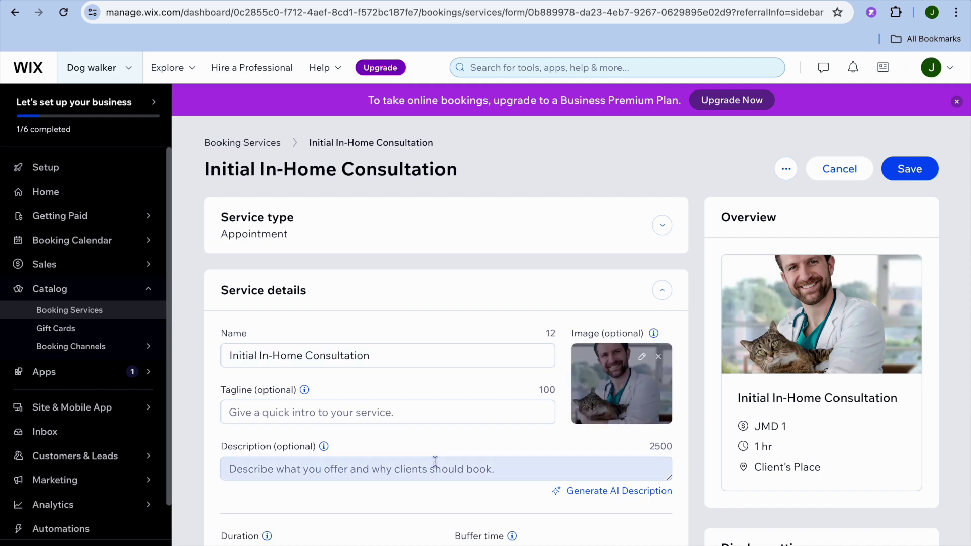
{"action": "scroll", "coordinate": [432, 462], "scroll_direction": "down", "scroll_amount": 5}
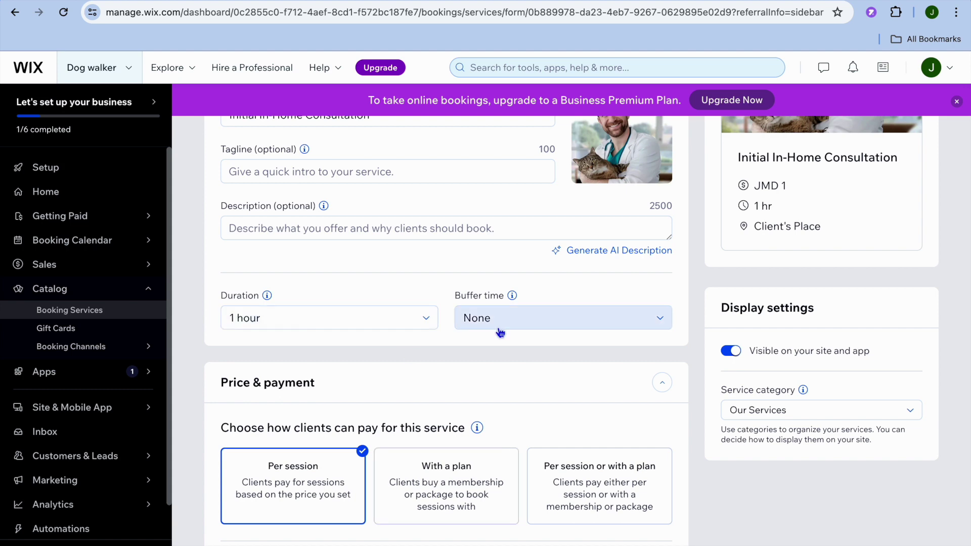
{"action": "scroll", "coordinate": [501, 333], "scroll_direction": "down", "scroll_amount": 5}
{"action": "scroll", "coordinate": [499, 332], "scroll_direction": "up", "scroll_amount": 10}
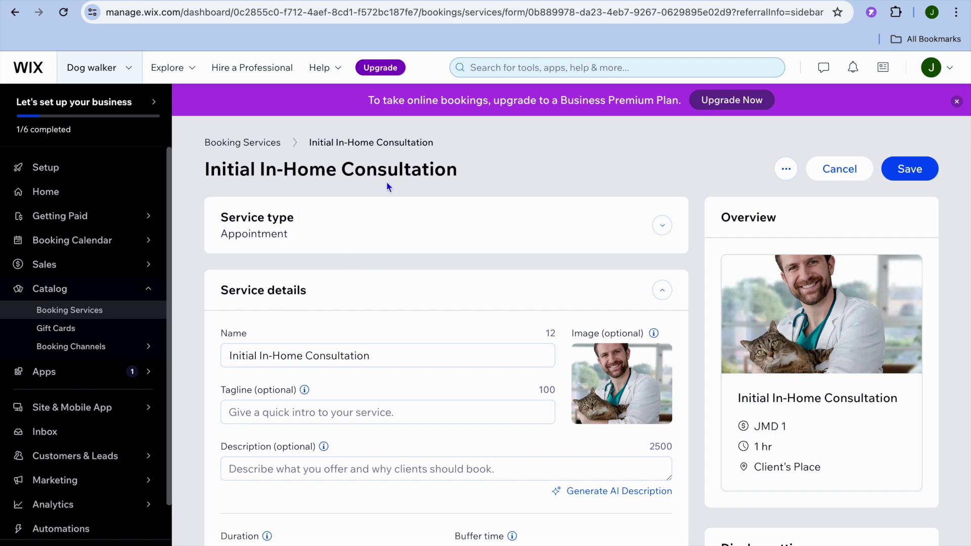
{"action": "scroll", "coordinate": [445, 304], "scroll_direction": "down", "scroll_amount": 10}
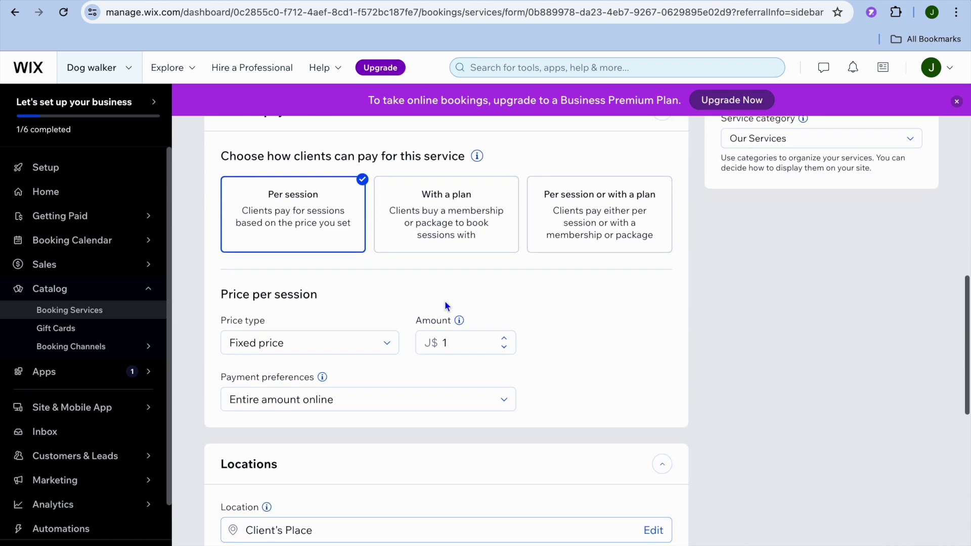
{"action": "left_click", "coordinate": [364, 343]}
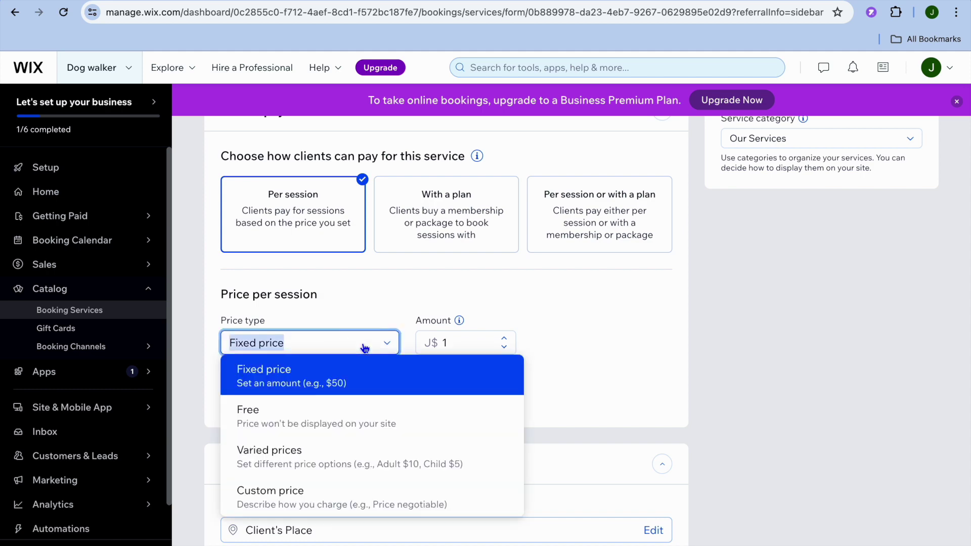
{"action": "left_click", "coordinate": [351, 427]}
{"action": "scroll", "coordinate": [469, 360], "scroll_direction": "up", "scroll_amount": 15}
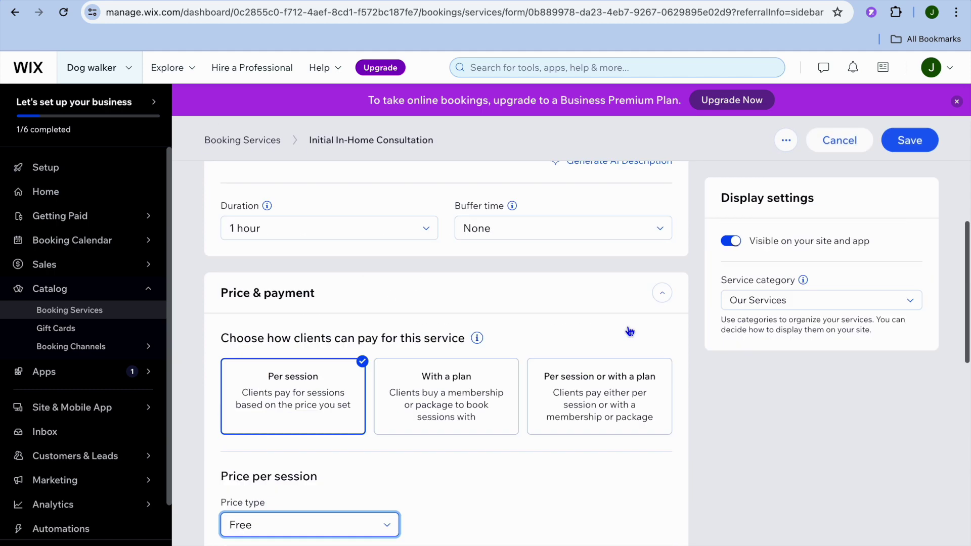
{"action": "left_click", "coordinate": [924, 169]}
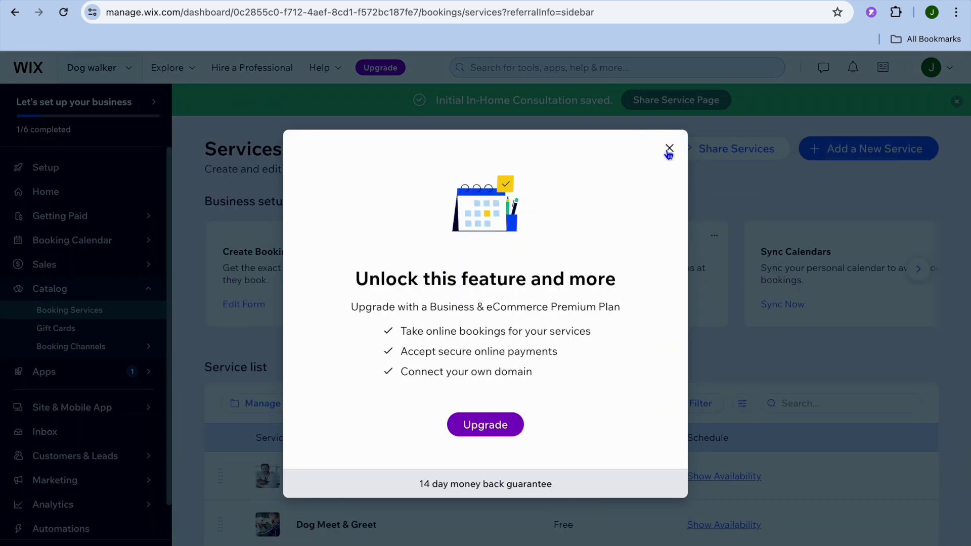
{"action": "left_click", "coordinate": [667, 148]}
Give the Dog Meet & Greet service a fixed price of J$10 per session and save it.
{"action": "scroll", "coordinate": [479, 416], "scroll_direction": "down", "scroll_amount": 3}
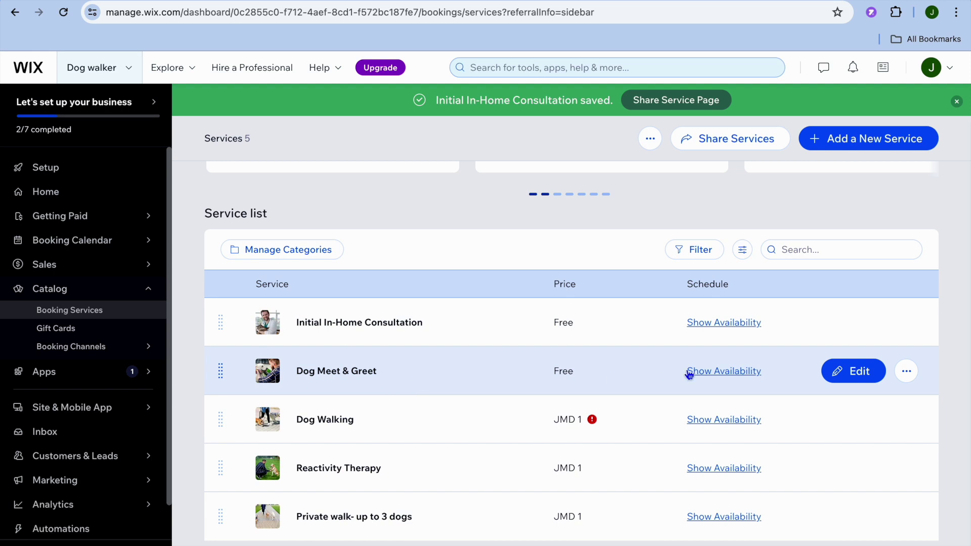
{"action": "left_click", "coordinate": [848, 371]}
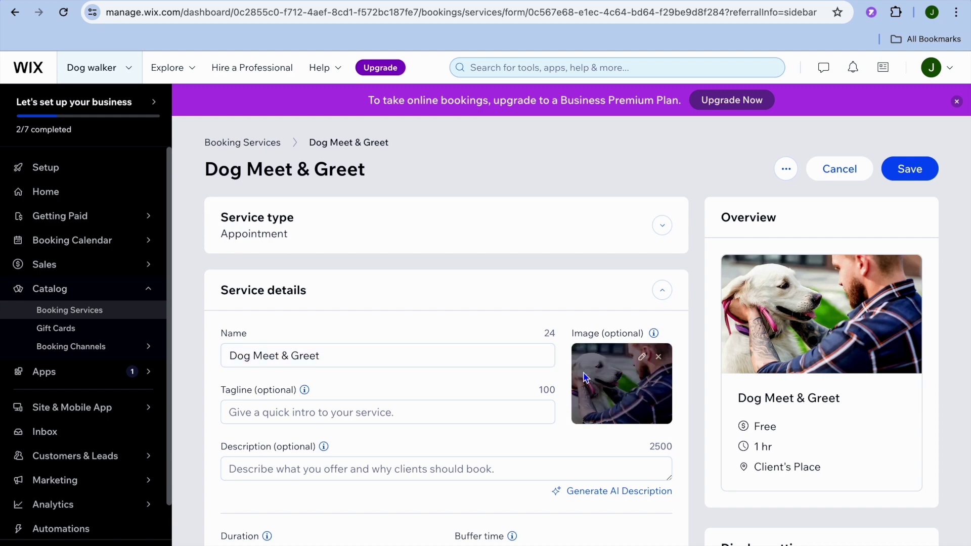
{"action": "scroll", "coordinate": [391, 387], "scroll_direction": "down", "scroll_amount": 10}
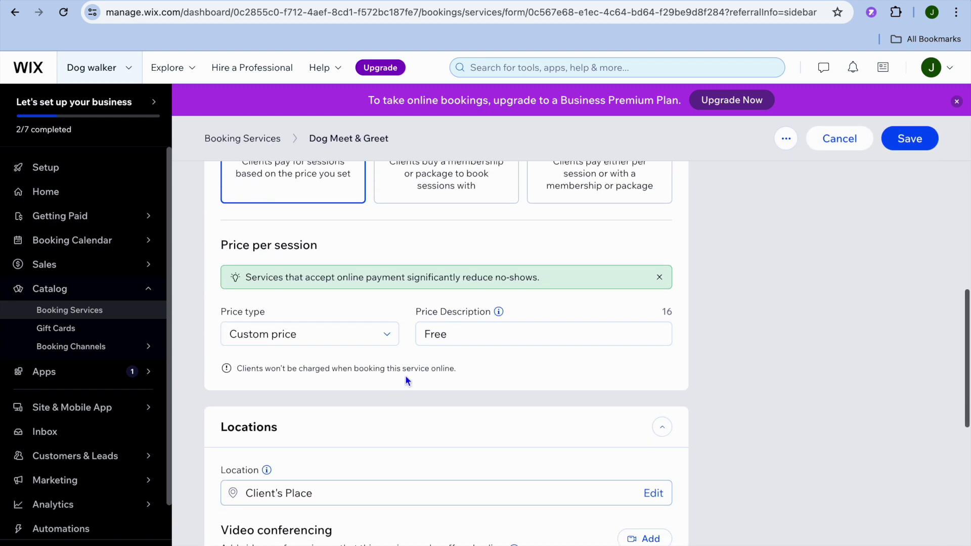
{"action": "left_click", "coordinate": [388, 342]}
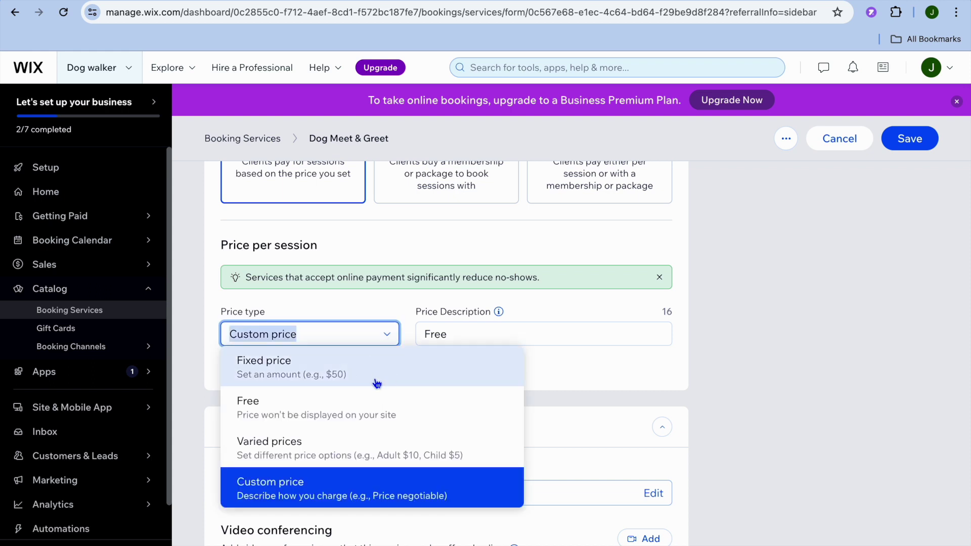
{"action": "left_click", "coordinate": [377, 383]}
{"action": "left_click", "coordinate": [480, 299]}
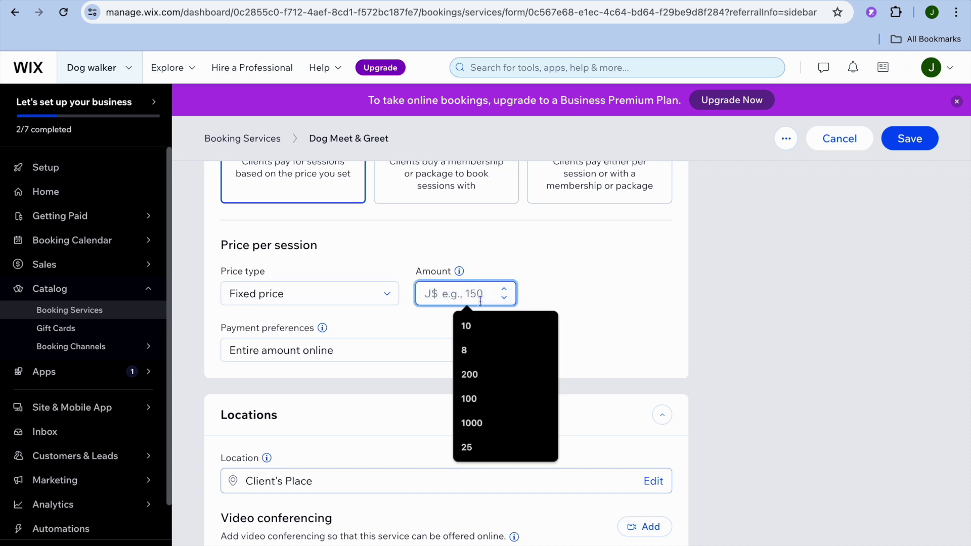
{"action": "left_click", "coordinate": [485, 332]}
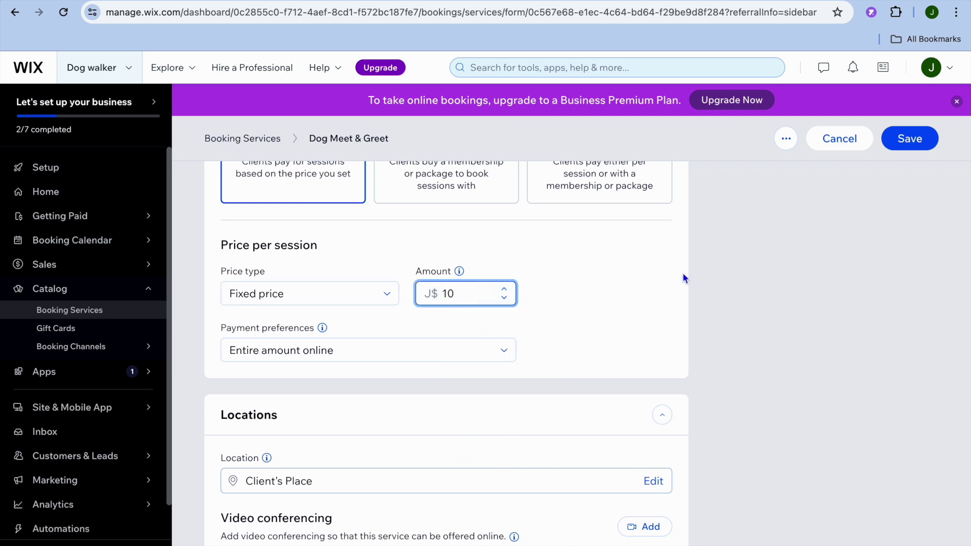
{"action": "left_click", "coordinate": [922, 142]}
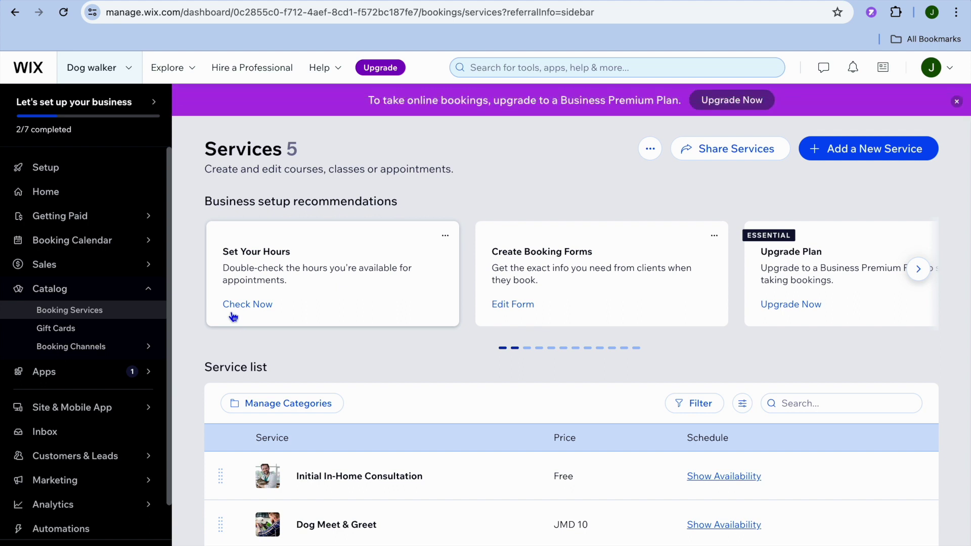
View the weekly schedule in the booking calendar.
{"action": "mouse_move", "coordinate": [122, 272]}
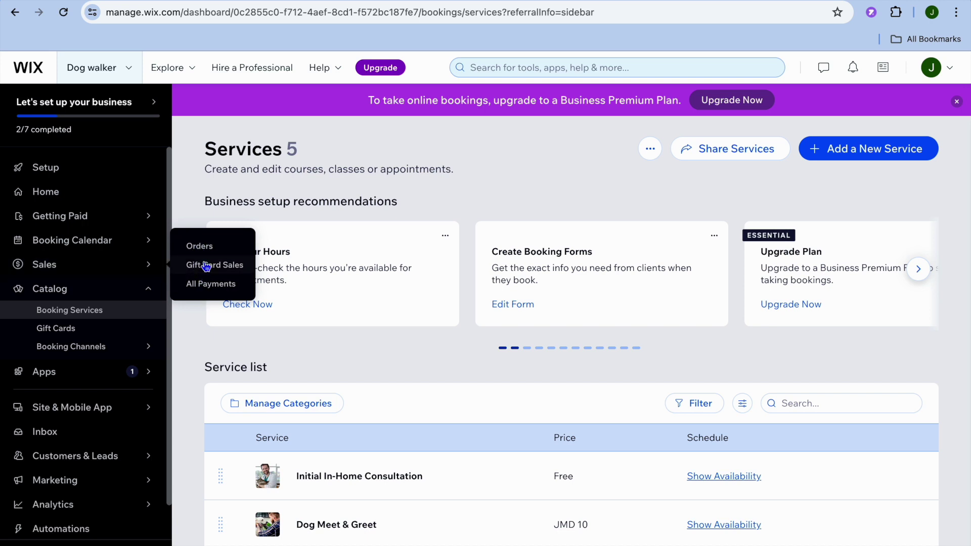
{"action": "mouse_move", "coordinate": [126, 247]}
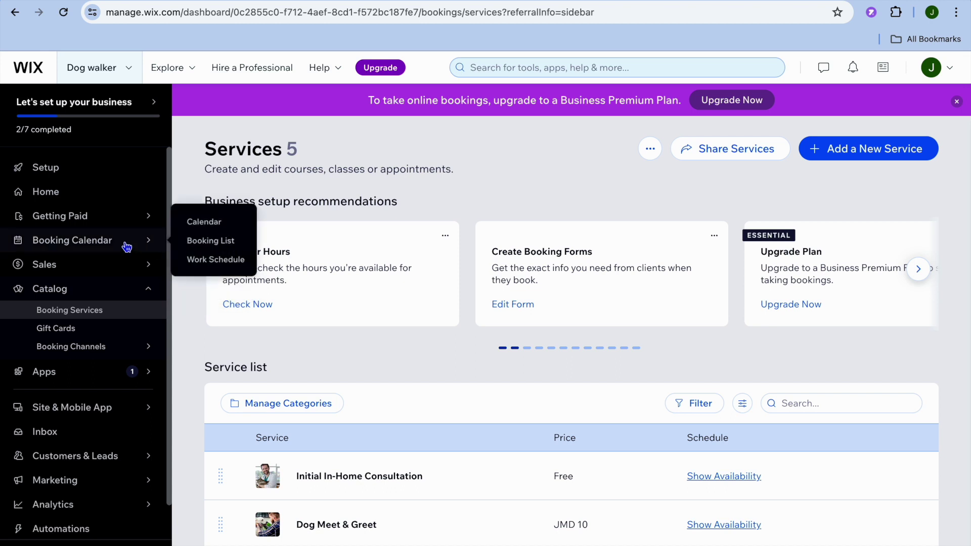
{"action": "left_click", "coordinate": [94, 247]}
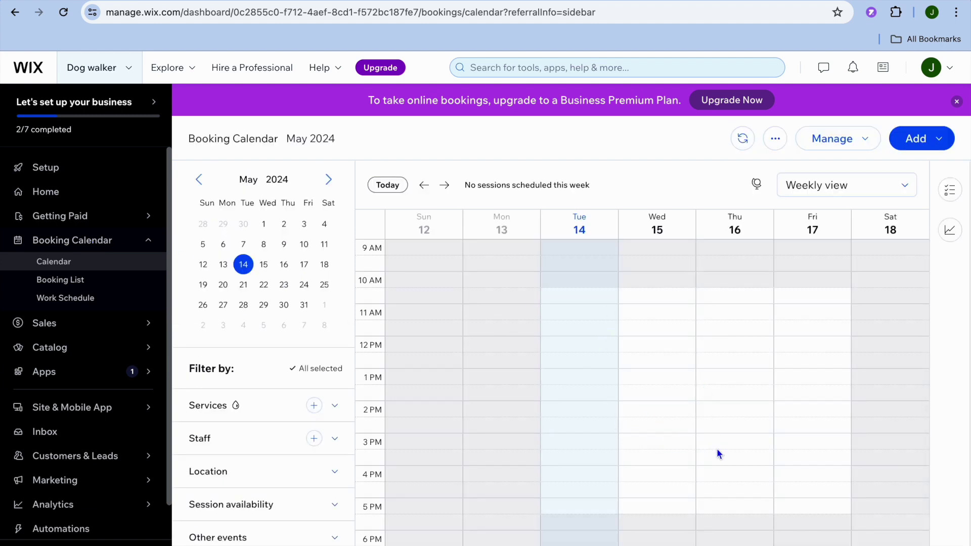
Review the payment methods that can be connected for the business, including the additional payment options.
{"action": "left_click", "coordinate": [109, 217]}
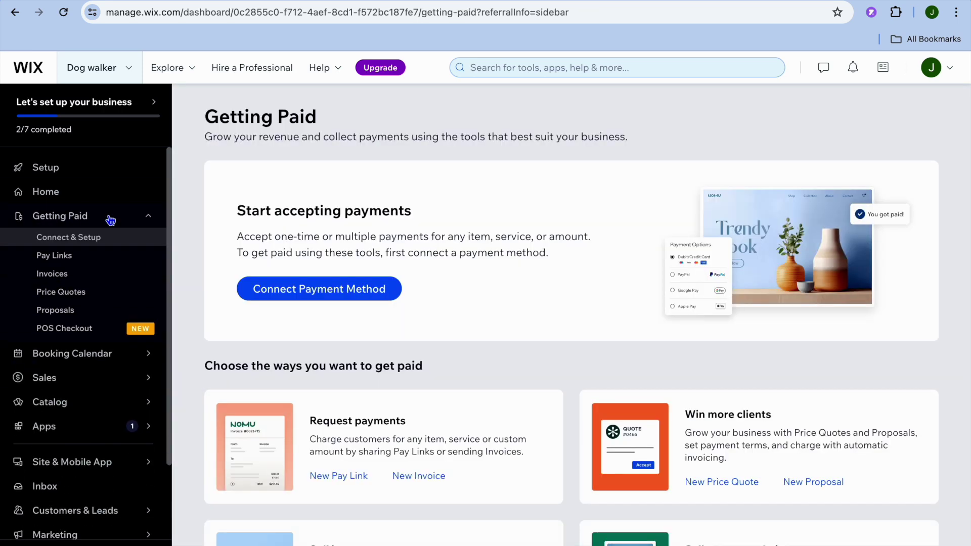
{"action": "left_click", "coordinate": [300, 290]}
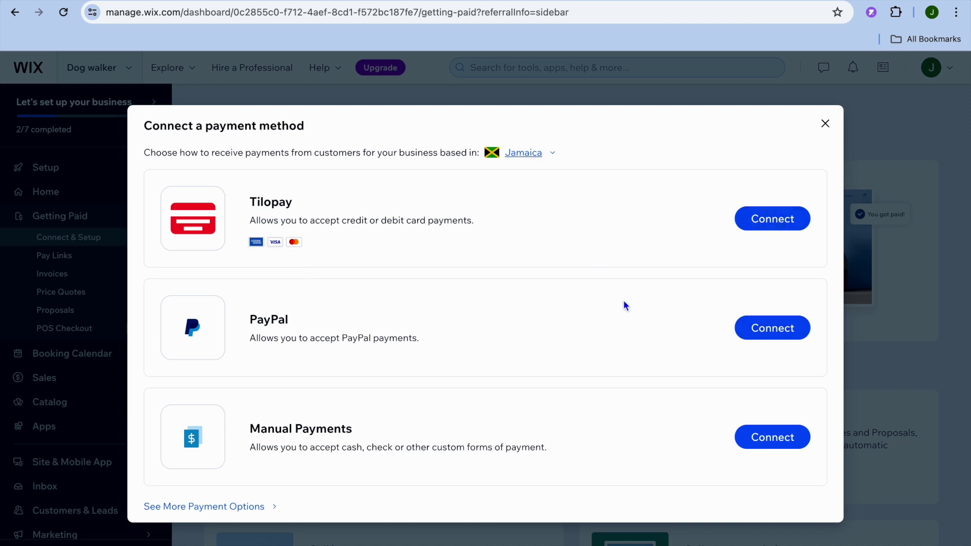
{"action": "left_click", "coordinate": [216, 507]}
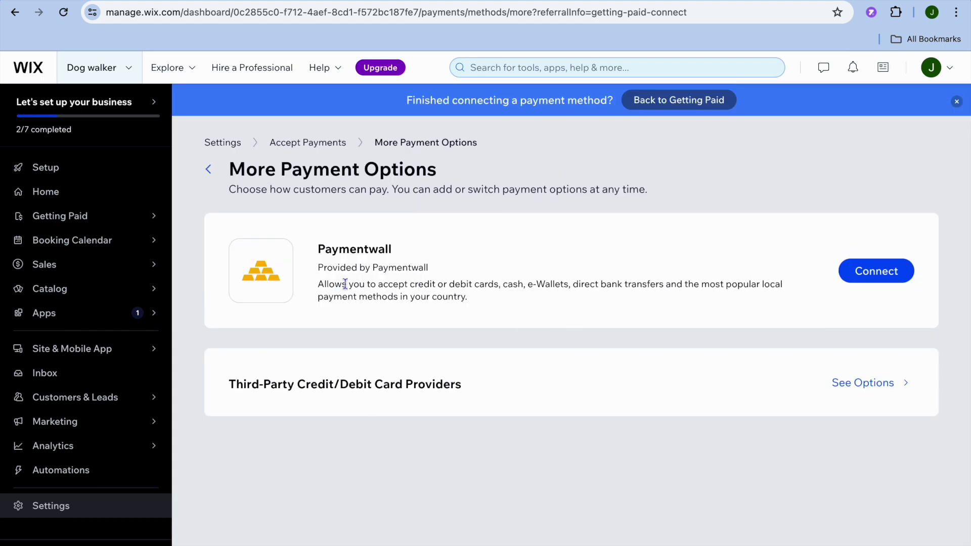
{"action": "left_click", "coordinate": [208, 172]}
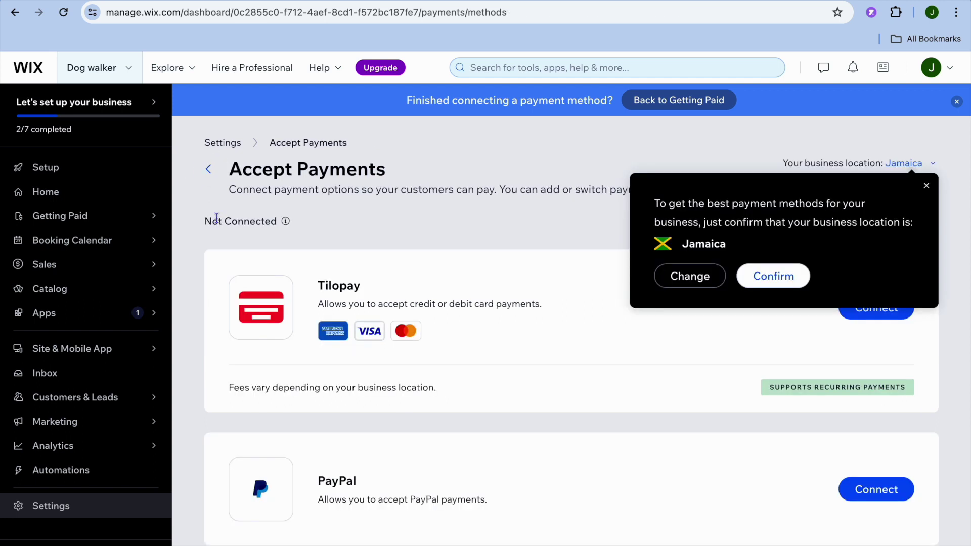
Start designing the site from a template and open the green Dog Walker template for editing.
{"action": "left_click", "coordinate": [99, 173]}
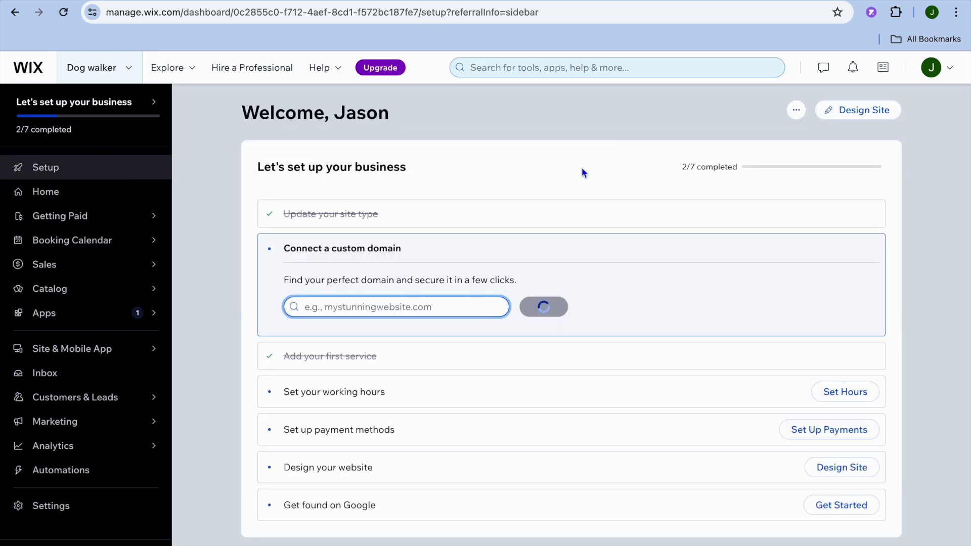
{"action": "left_click", "coordinate": [842, 109]}
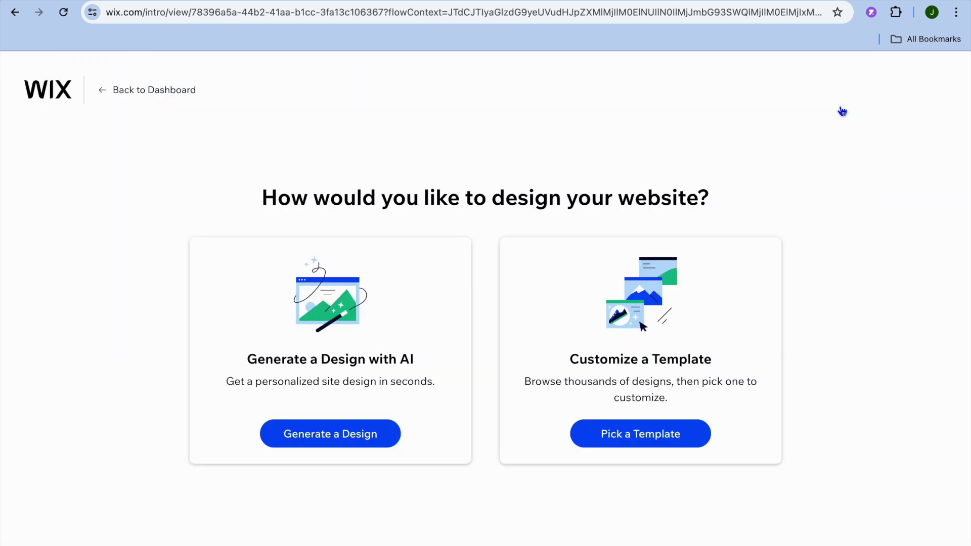
{"action": "left_click", "coordinate": [683, 434]}
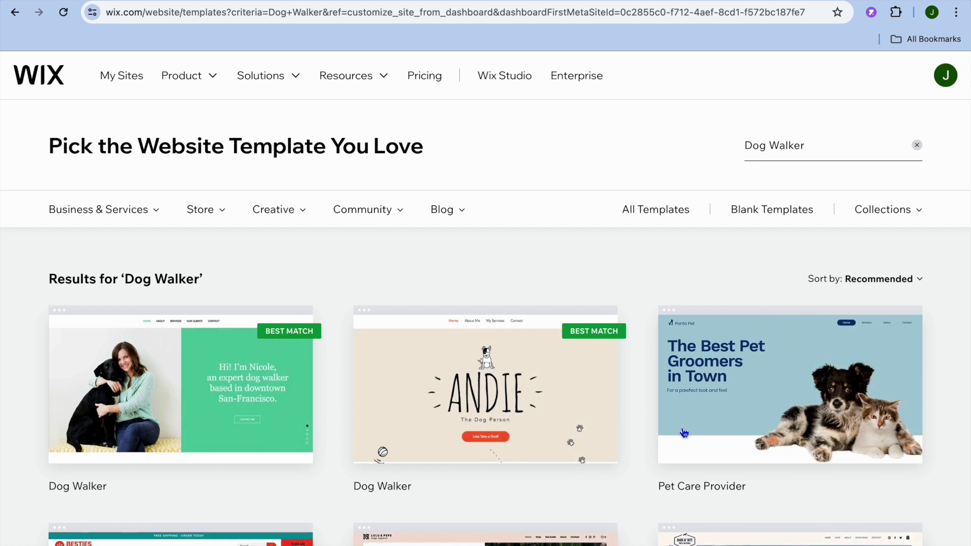
{"action": "mouse_move", "coordinate": [388, 420]}
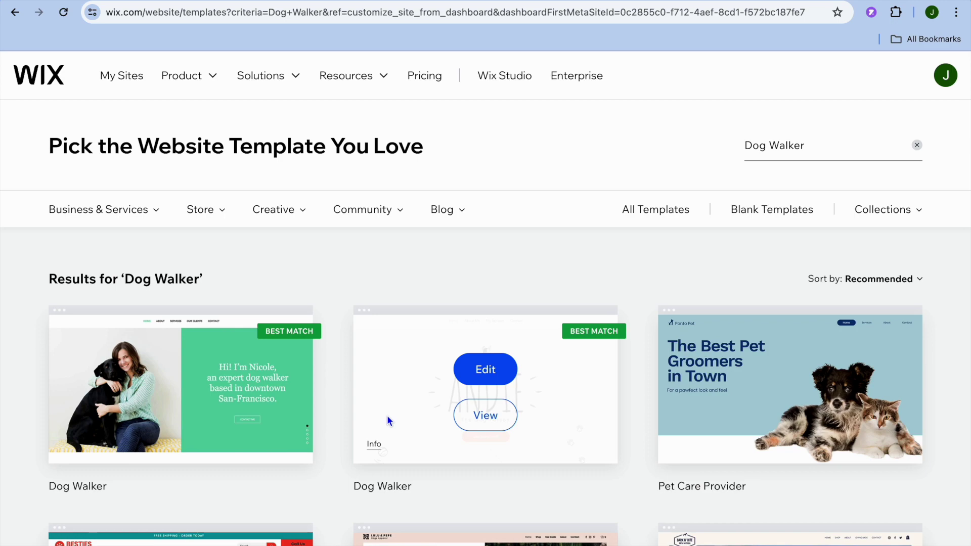
{"action": "scroll", "coordinate": [387, 415], "scroll_direction": "down", "scroll_amount": 5}
{"action": "scroll", "coordinate": [387, 415], "scroll_direction": "up", "scroll_amount": 5}
{"action": "mouse_move", "coordinate": [263, 405]}
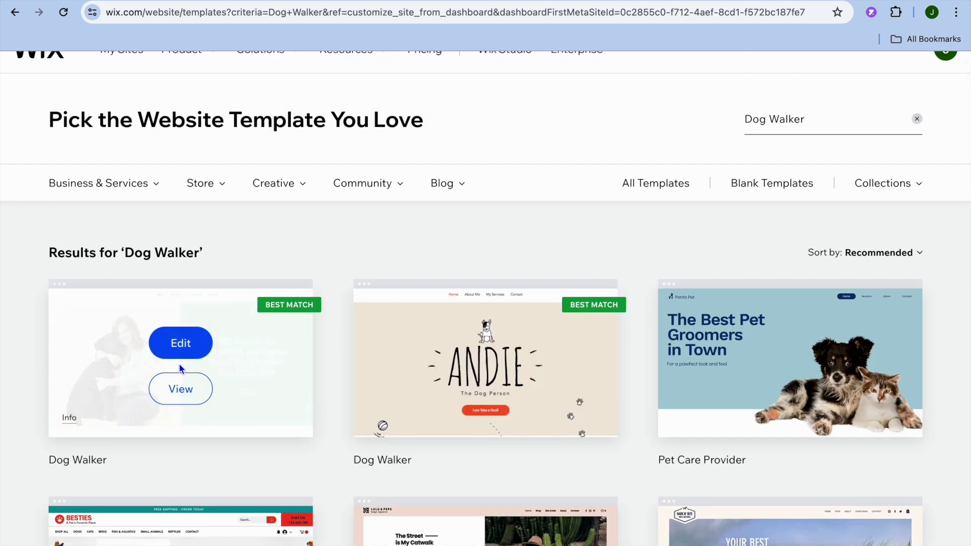
{"action": "left_click", "coordinate": [180, 344]}
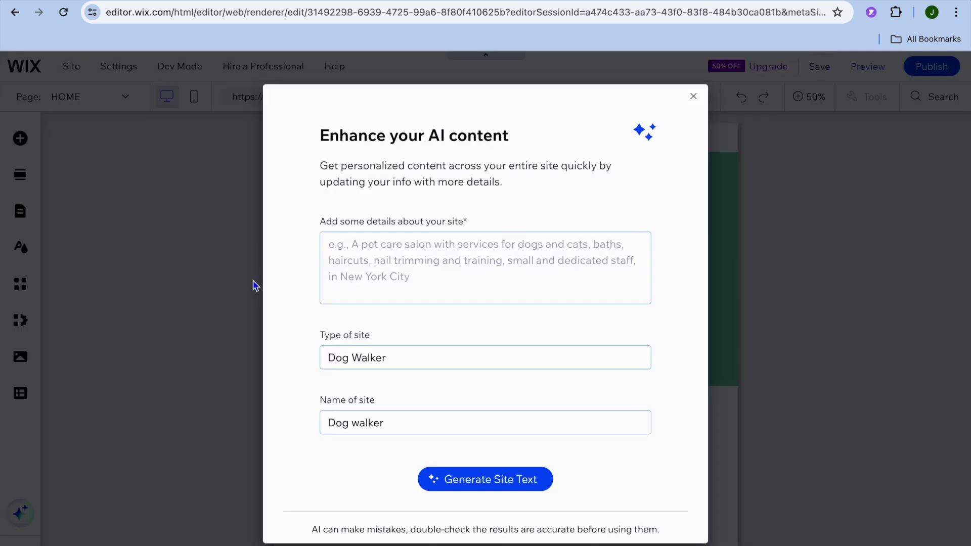
Dismiss the AI content enhancement form and look over the home page at 100% zoom.
{"action": "left_click", "coordinate": [693, 96]}
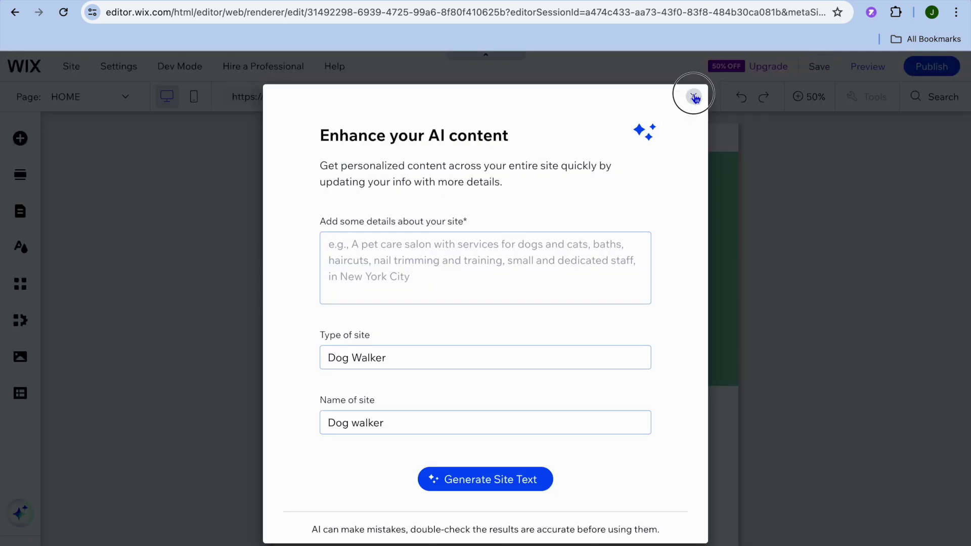
{"action": "left_click", "coordinate": [814, 97]}
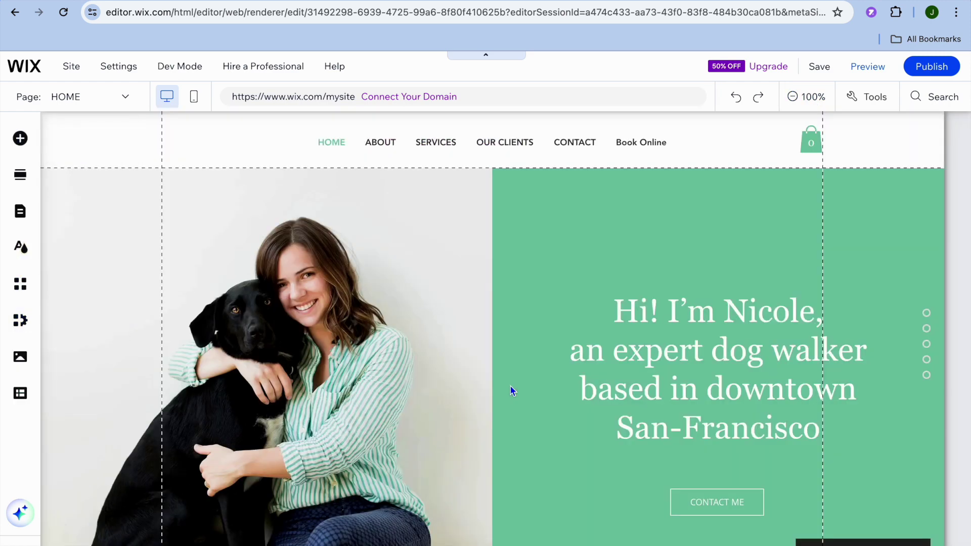
{"action": "scroll", "coordinate": [513, 390], "scroll_direction": "down", "scroll_amount": 4}
{"action": "scroll", "coordinate": [513, 390], "scroll_direction": "up", "scroll_amount": 4}
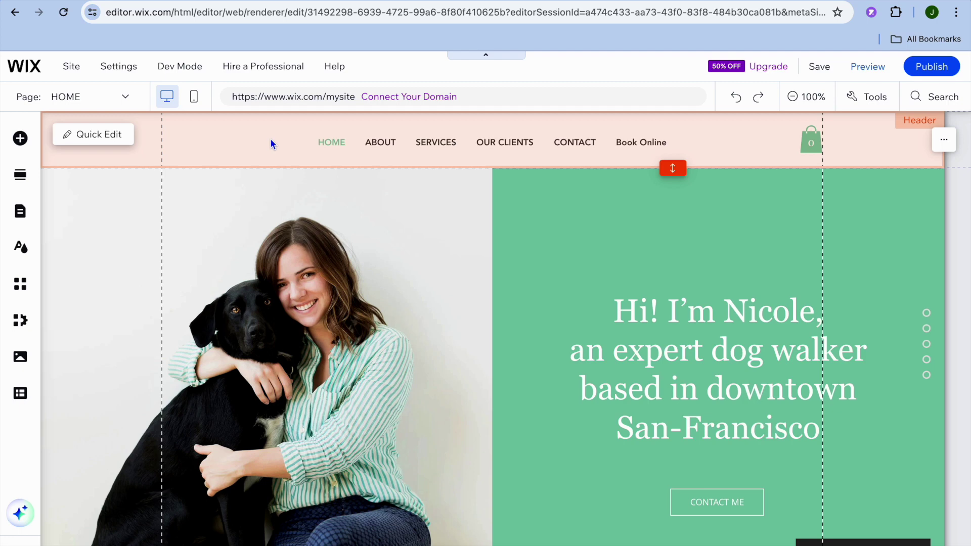
Check the header's Quick Edit options for the menu and cart icon, close them and return to the Welcome section.
{"action": "left_click", "coordinate": [137, 141]}
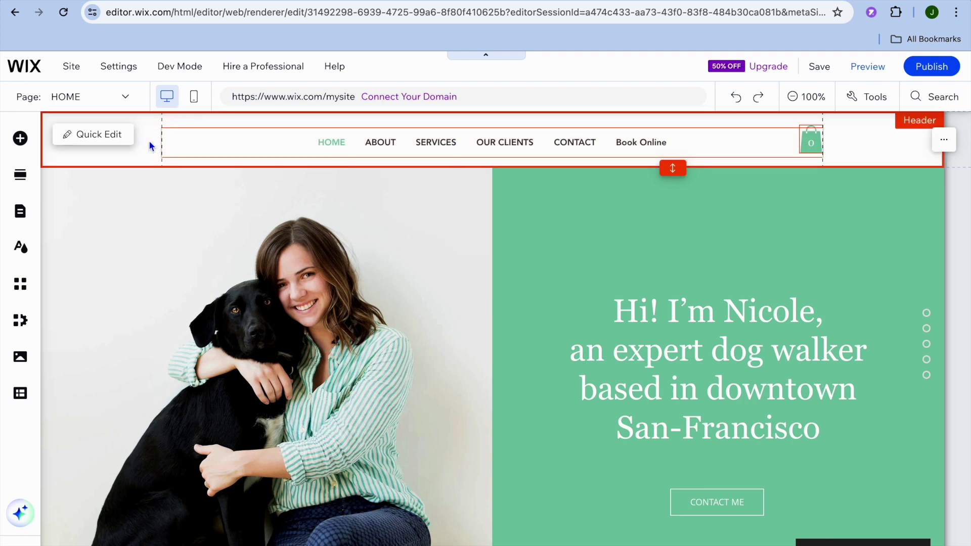
{"action": "left_click", "coordinate": [108, 134]}
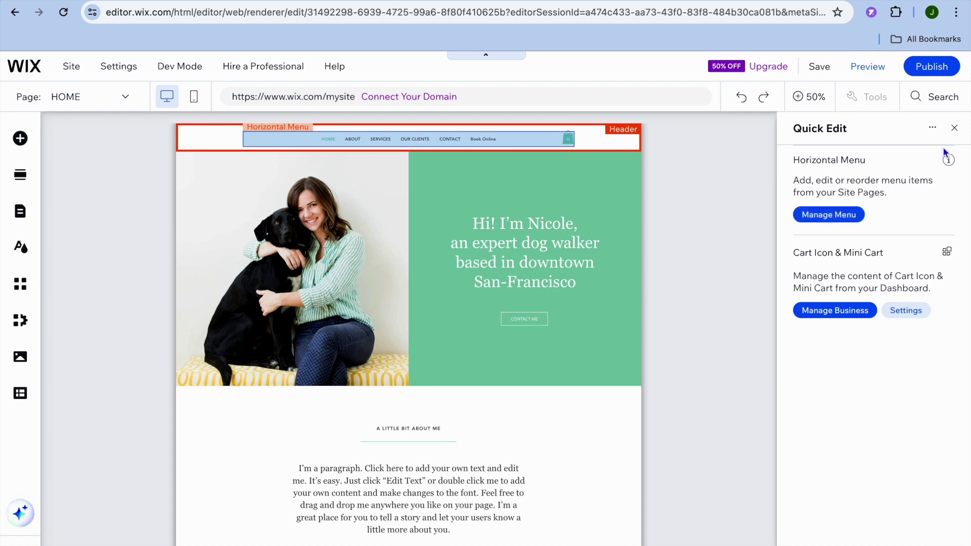
{"action": "left_click", "coordinate": [954, 128]}
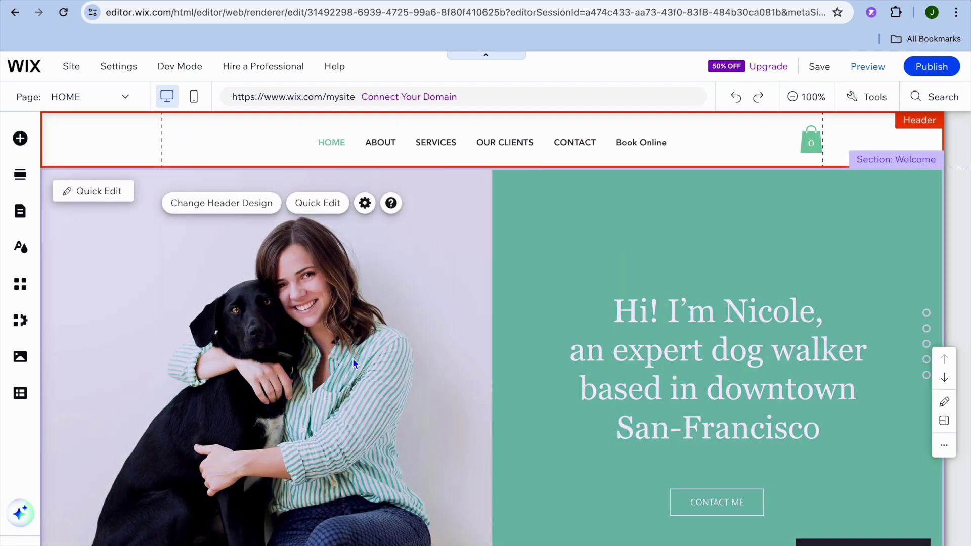
{"action": "scroll", "coordinate": [354, 358], "scroll_direction": "down", "scroll_amount": 2}
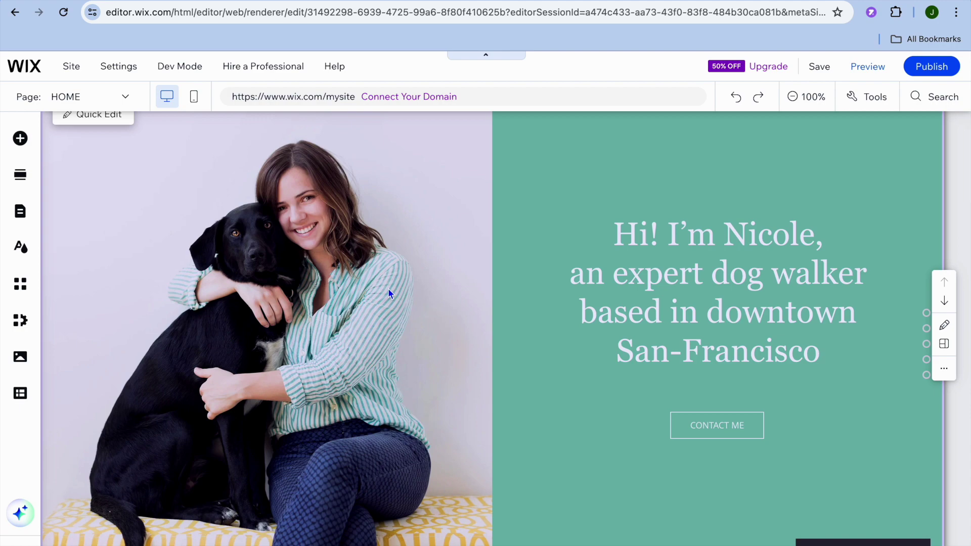
{"action": "scroll", "coordinate": [345, 386], "scroll_direction": "up", "scroll_amount": 2}
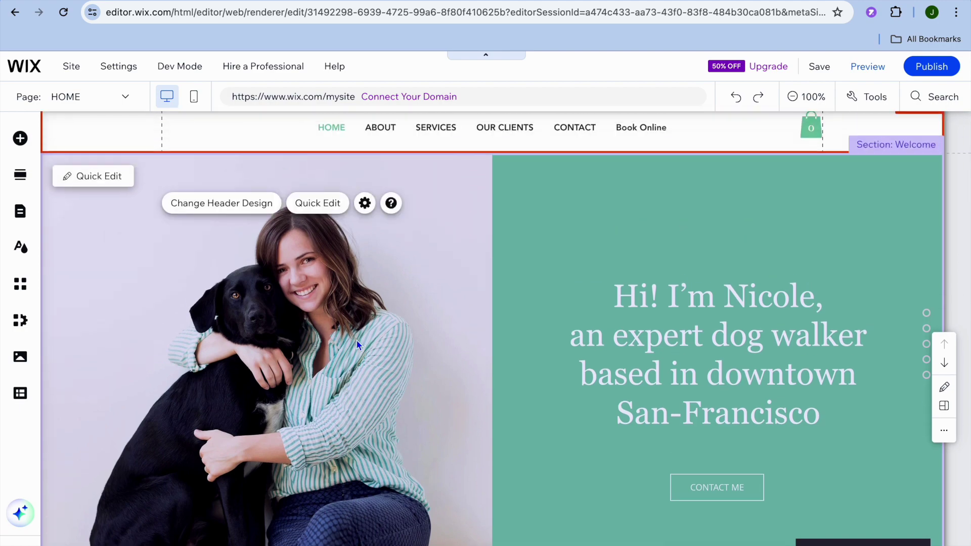
Check the Quick Edit content options for the Welcome and About sections, including backgrounds, titles and text, and close them.
{"action": "left_click", "coordinate": [100, 177]}
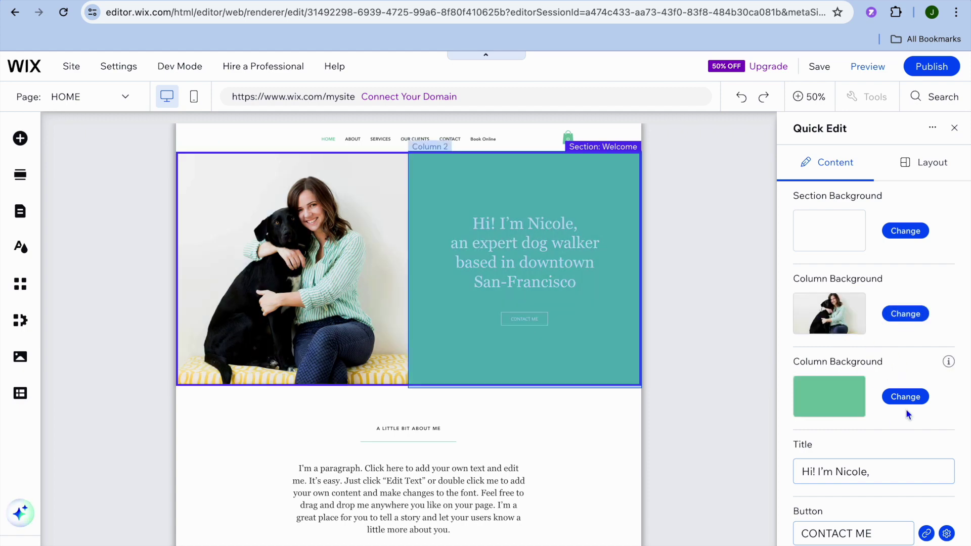
{"action": "scroll", "coordinate": [908, 407], "scroll_direction": "down", "scroll_amount": 1}
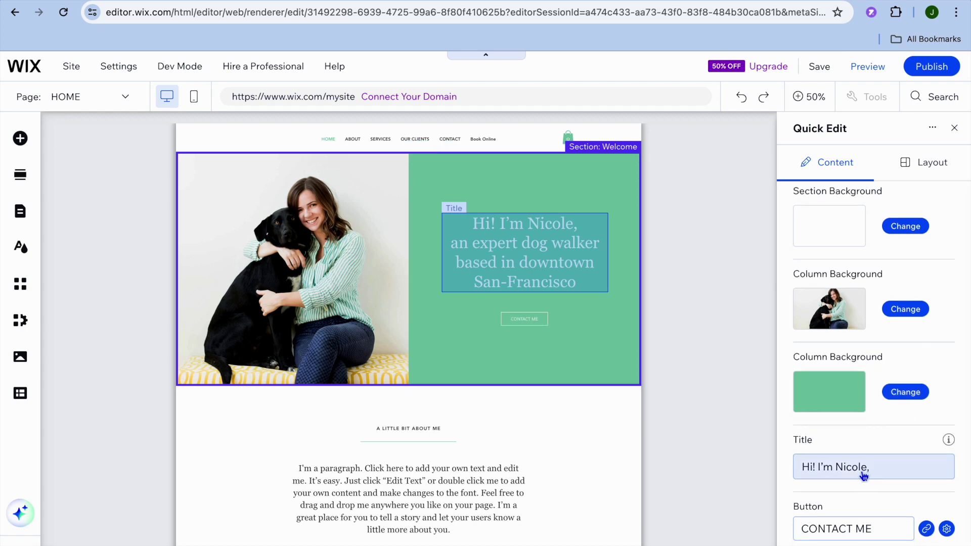
{"action": "left_click", "coordinate": [695, 464]}
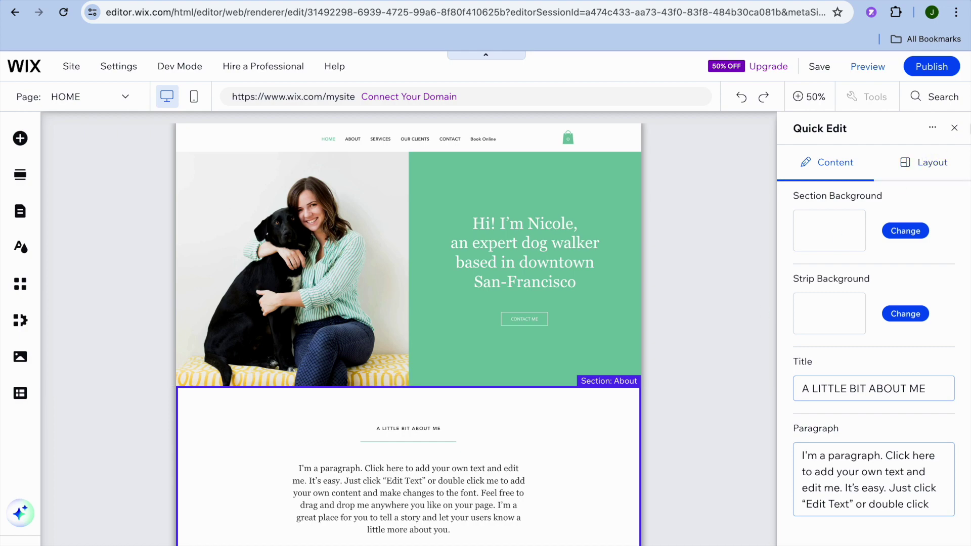
{"action": "left_click", "coordinate": [956, 128]}
Look over the home page's dog photo and Services and Fees sections, checking the Puppy Care and Vacation Pet Sitting texts.
{"action": "scroll", "coordinate": [955, 140], "scroll_direction": "down", "scroll_amount": 8}
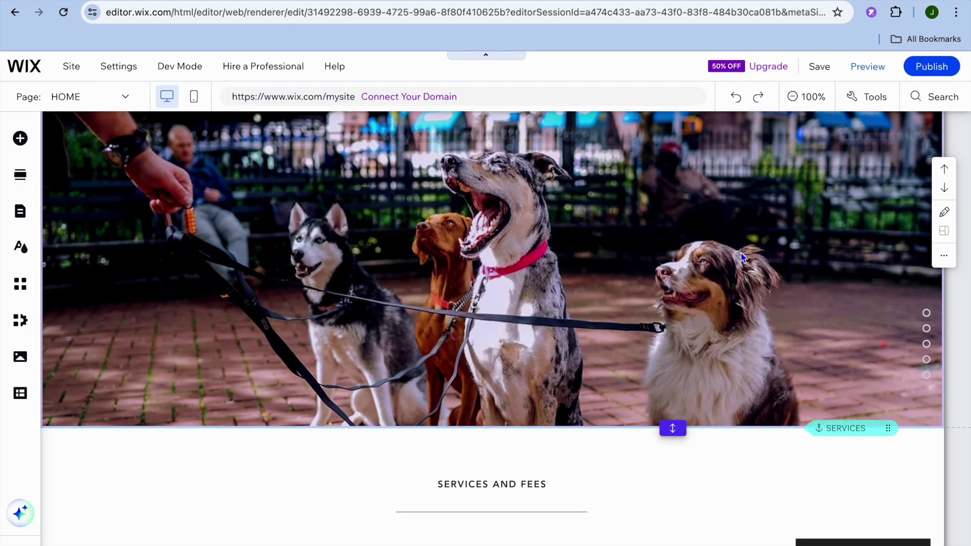
{"action": "scroll", "coordinate": [742, 253], "scroll_direction": "up", "scroll_amount": 5}
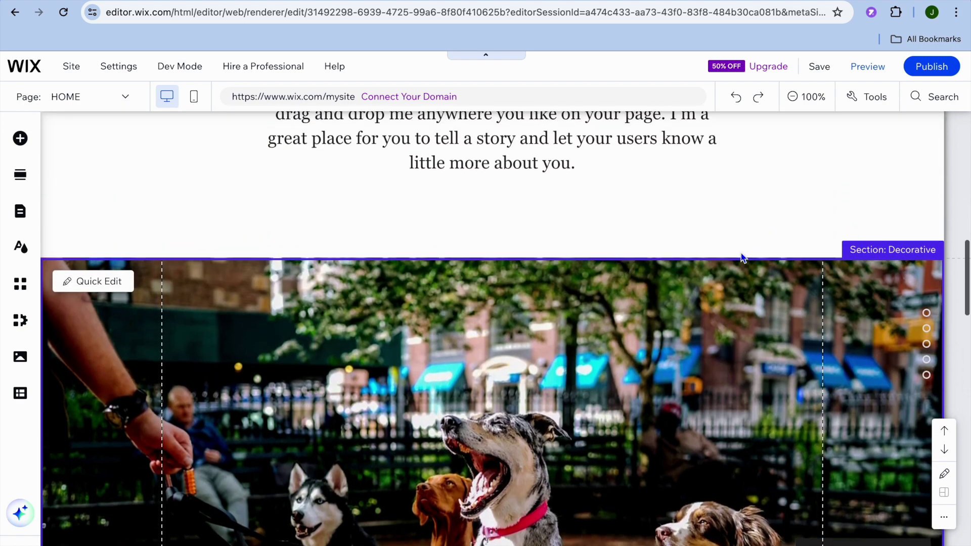
{"action": "scroll", "coordinate": [724, 344], "scroll_direction": "down", "scroll_amount": 12}
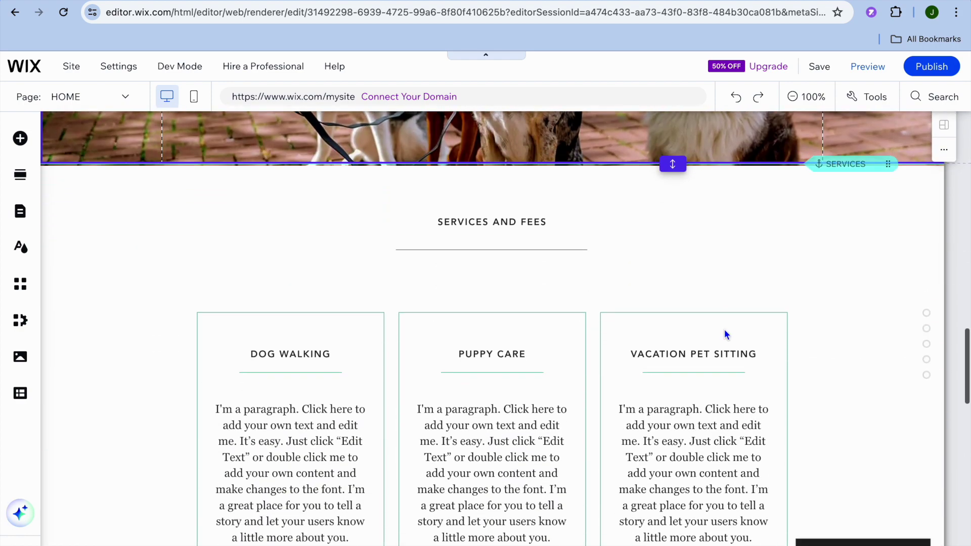
{"action": "scroll", "coordinate": [724, 330], "scroll_direction": "down", "scroll_amount": 1}
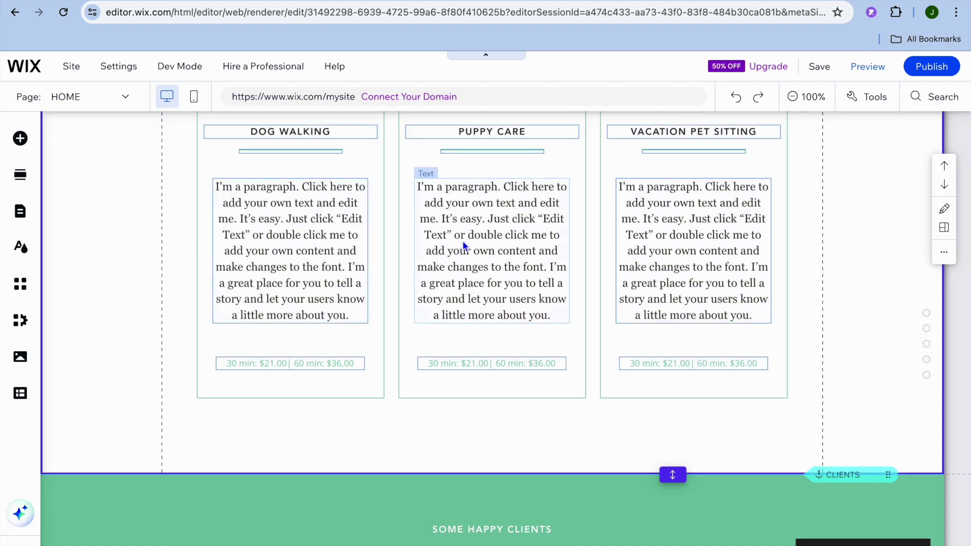
{"action": "left_click", "coordinate": [488, 242]}
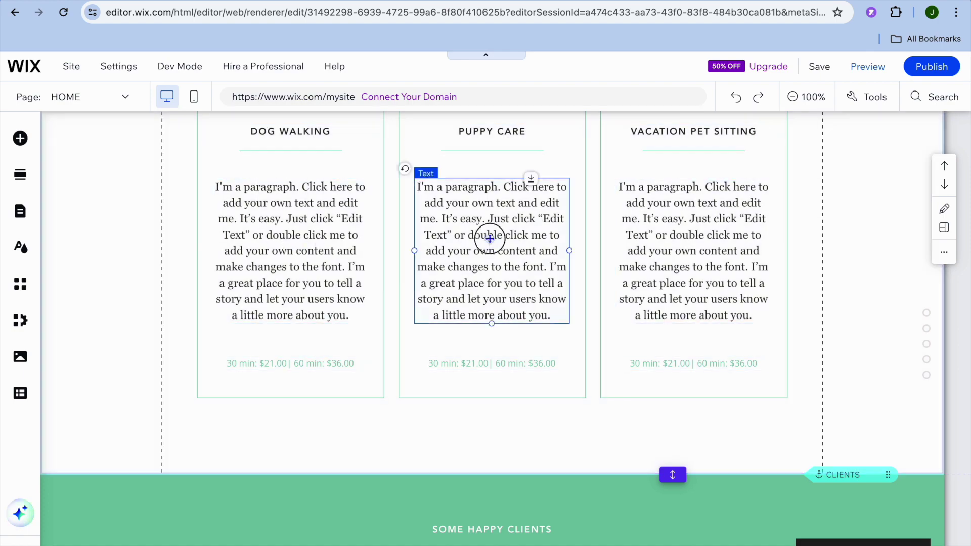
{"action": "left_click", "coordinate": [699, 262]}
{"action": "scroll", "coordinate": [703, 288], "scroll_direction": "up", "scroll_amount": 6}
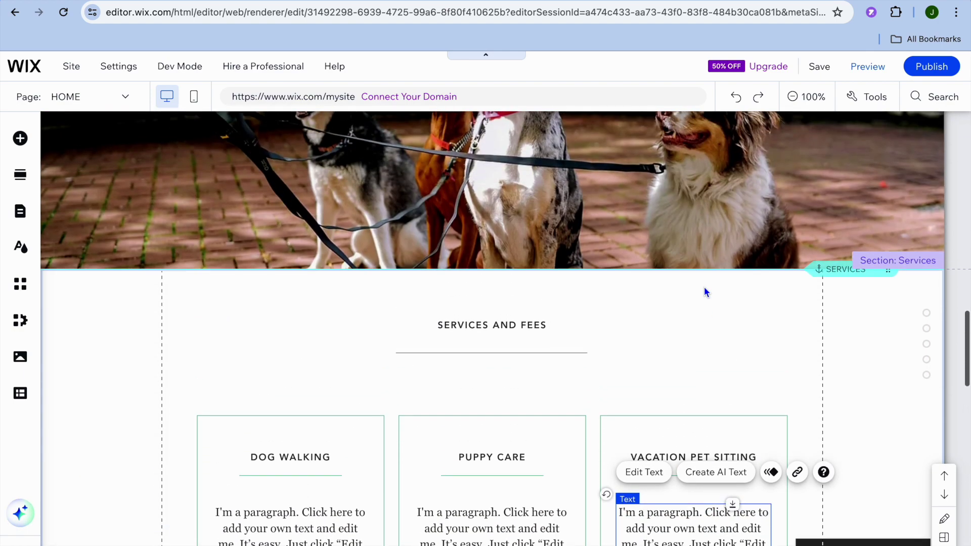
{"action": "scroll", "coordinate": [705, 288], "scroll_direction": "down", "scroll_amount": 9}
{"action": "scroll", "coordinate": [705, 287], "scroll_direction": "up", "scroll_amount": 20}
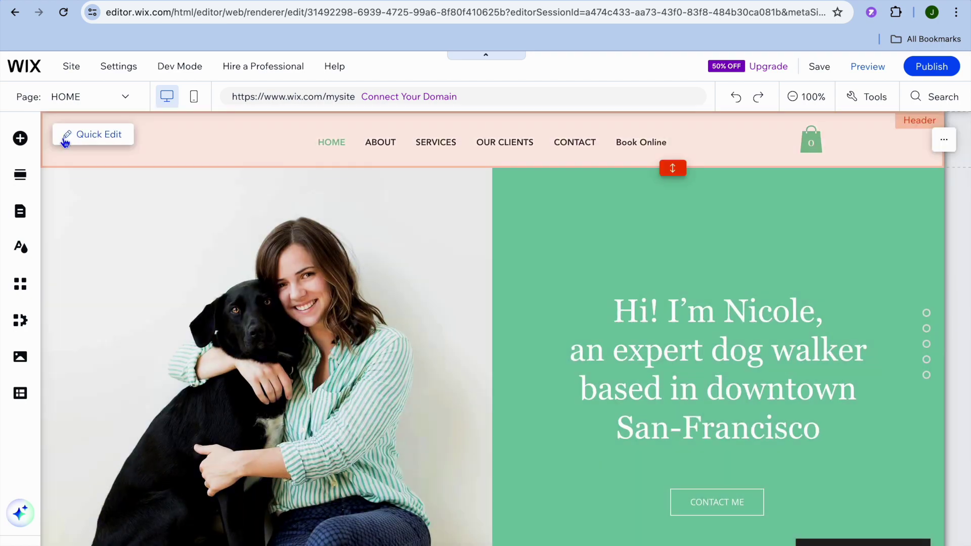
Browse the elements that can be added to the page, including text masks, images and video players, without adding any.
{"action": "left_click", "coordinate": [22, 141]}
{"action": "left_click", "coordinate": [163, 219]}
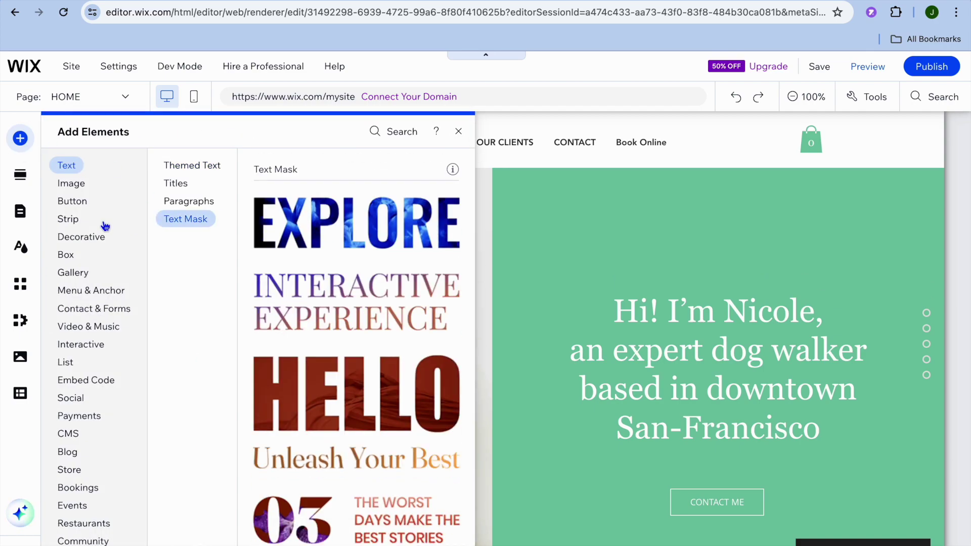
{"action": "left_click", "coordinate": [79, 183]}
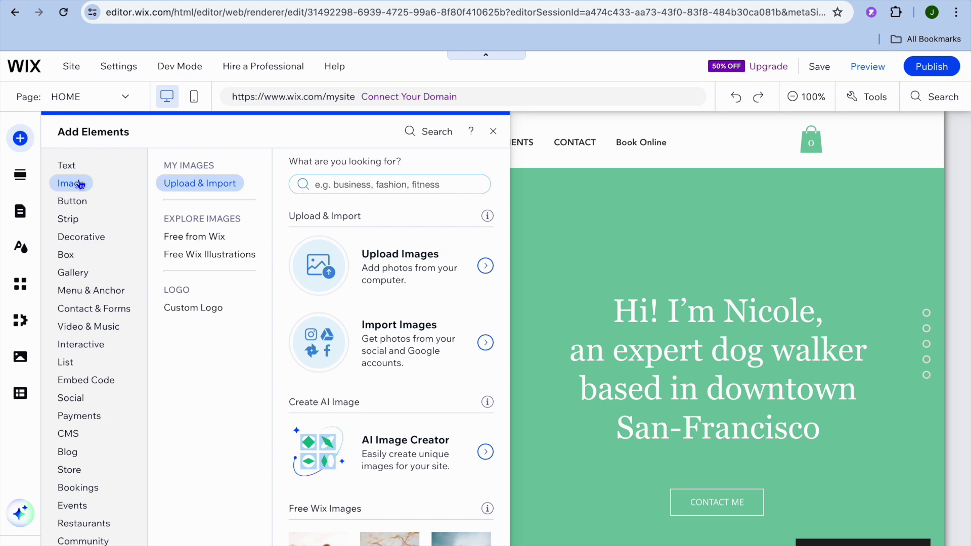
{"action": "left_click", "coordinate": [79, 201]}
{"action": "left_click", "coordinate": [87, 336]}
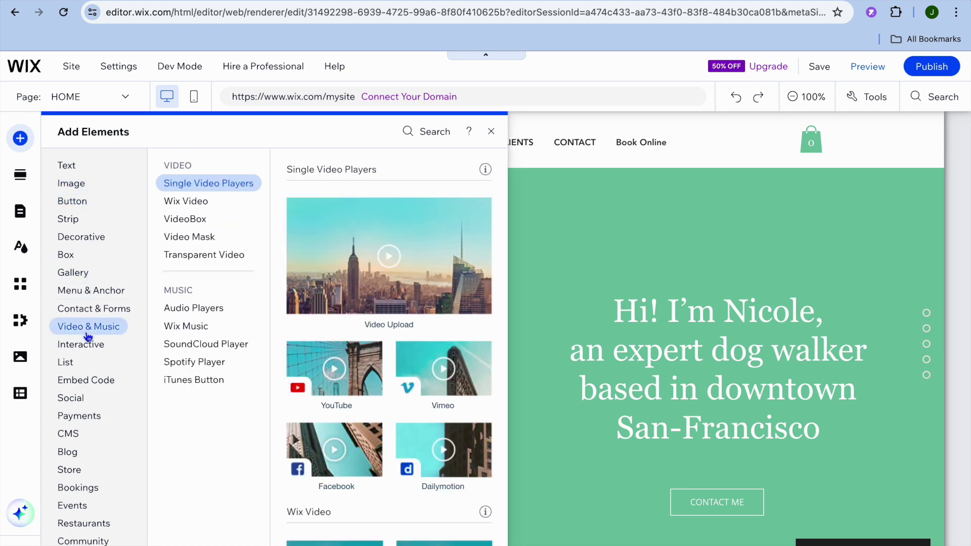
{"action": "left_click", "coordinate": [93, 308]}
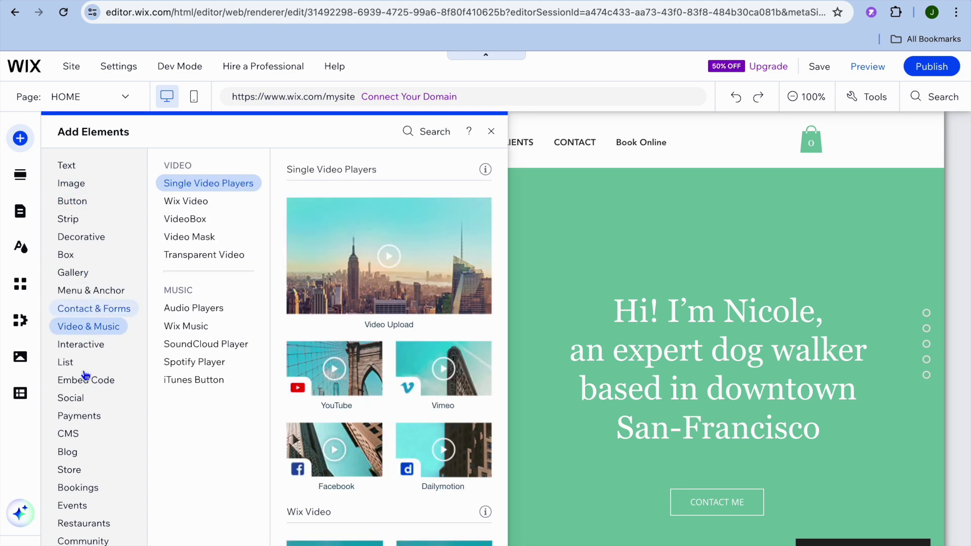
{"action": "left_click", "coordinate": [104, 377]}
{"action": "left_click", "coordinate": [489, 130]}
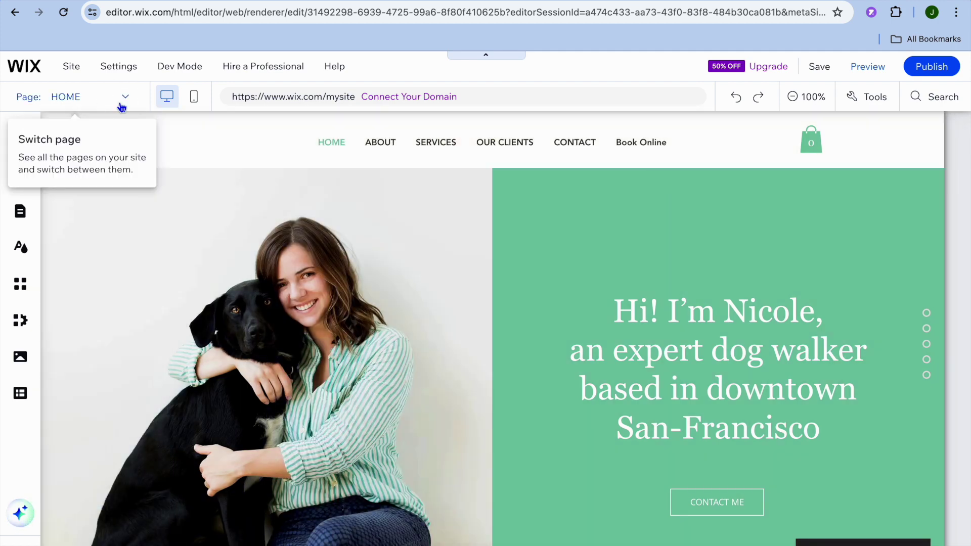
Switch to the Book Online site page, review its service cards and check the list of bookings pages.
{"action": "left_click", "coordinate": [122, 105]}
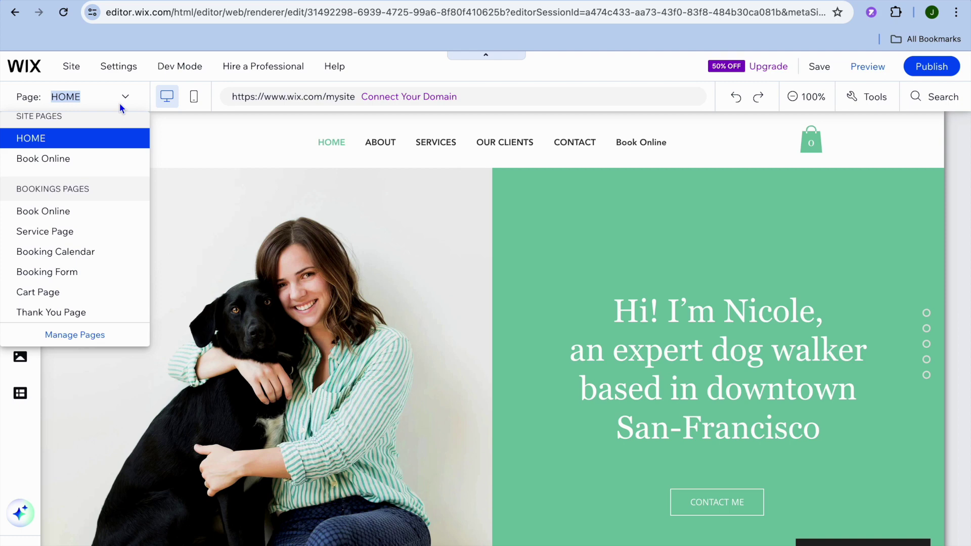
{"action": "left_click", "coordinate": [83, 159]}
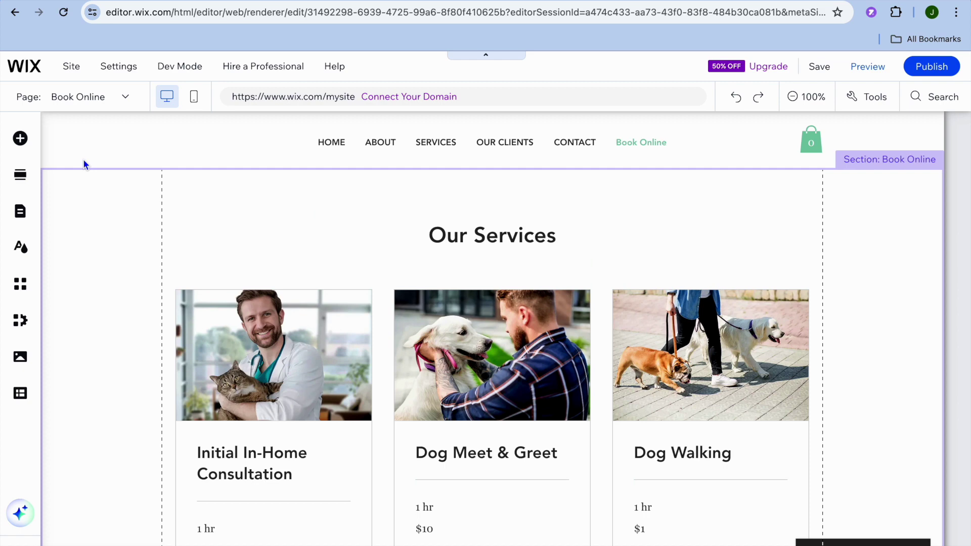
{"action": "scroll", "coordinate": [215, 232], "scroll_direction": "down", "scroll_amount": 2}
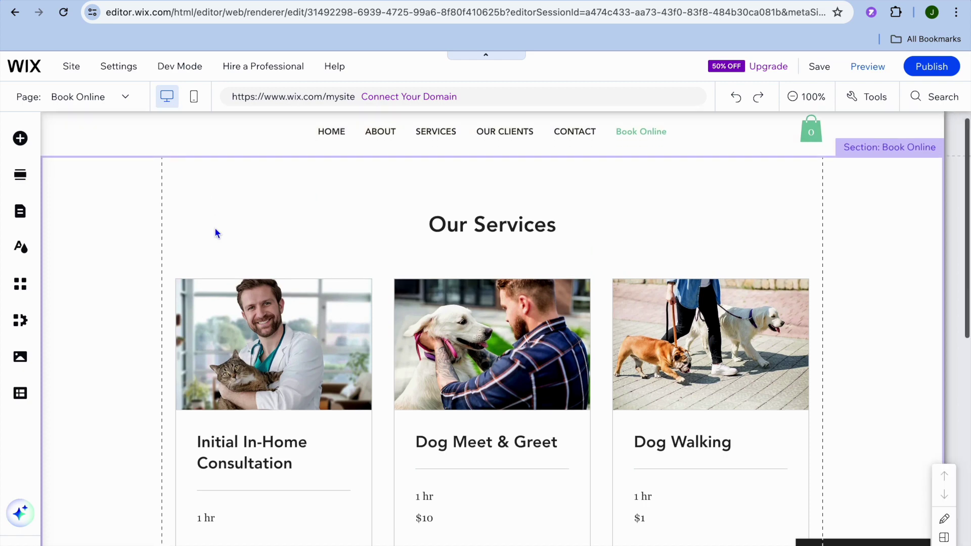
{"action": "scroll", "coordinate": [215, 232], "scroll_direction": "down", "scroll_amount": 10}
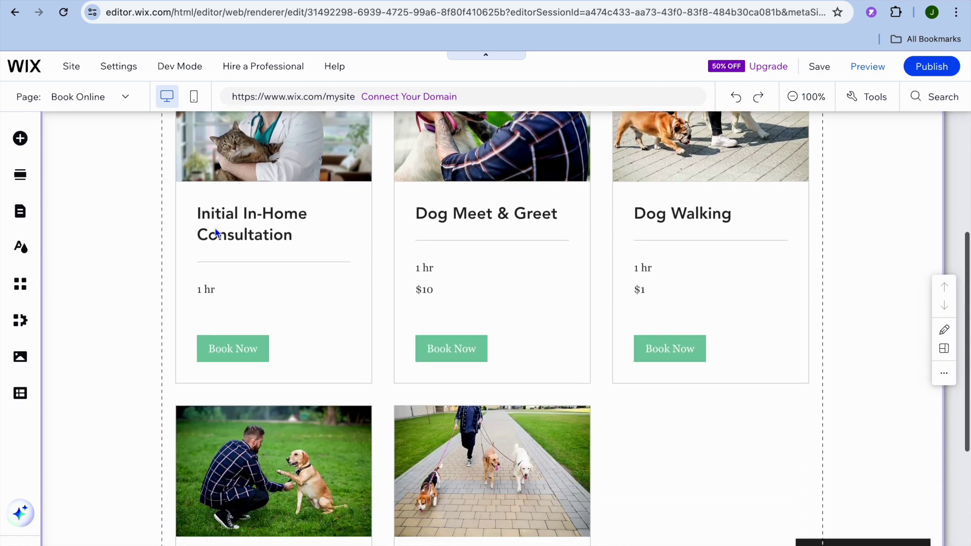
{"action": "scroll", "coordinate": [216, 232], "scroll_direction": "up", "scroll_amount": 10}
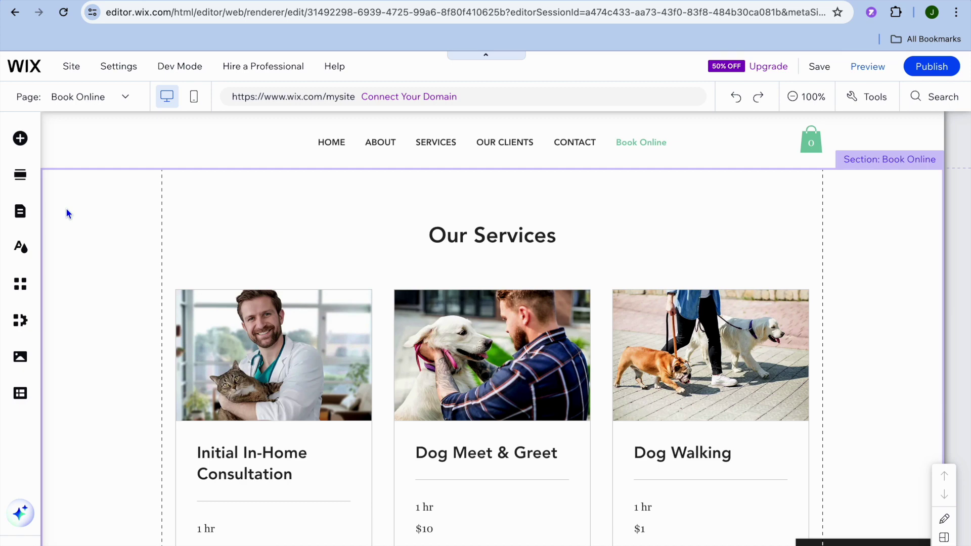
{"action": "left_click", "coordinate": [100, 103]}
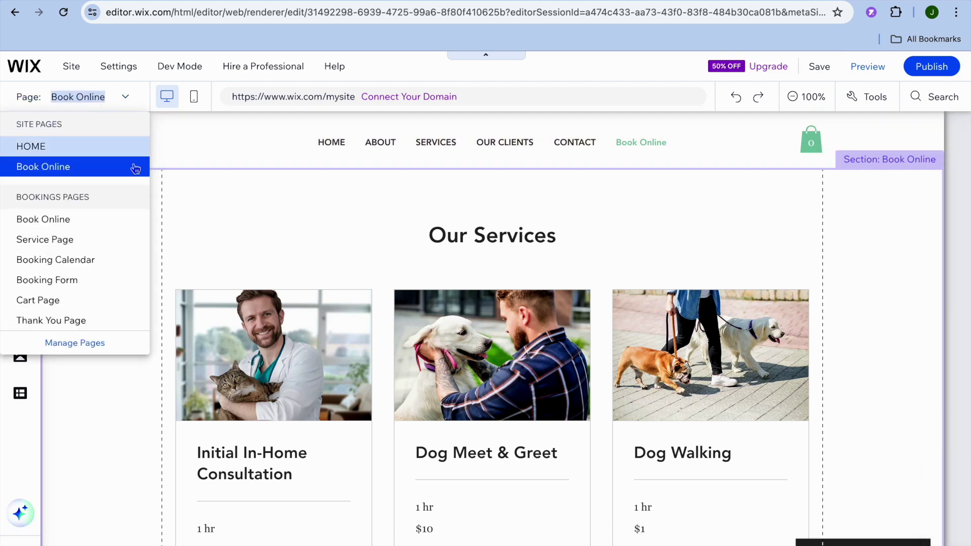
{"action": "left_click", "coordinate": [96, 398]}
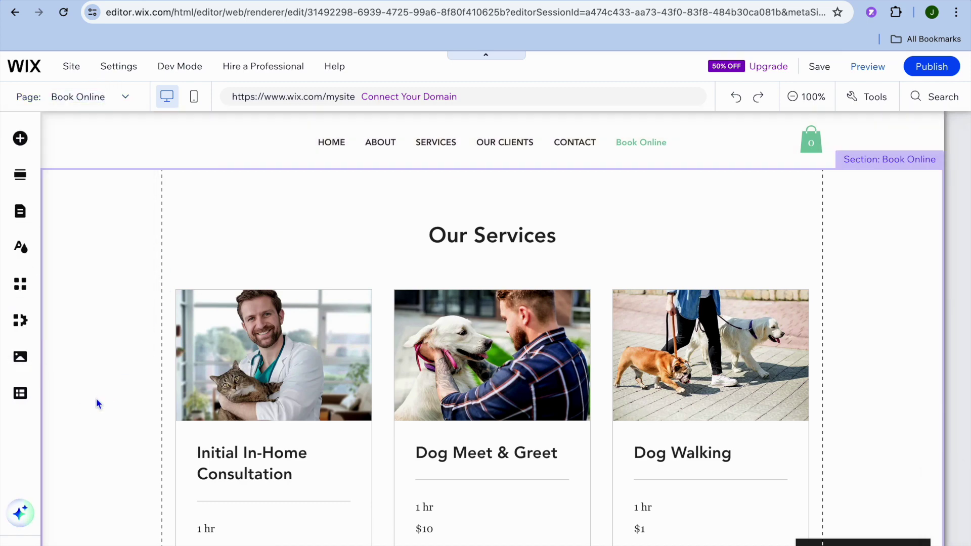
Explore the Sell Online store apps in the Wix App Market, review the Wix Stores details and close the market.
{"action": "left_click", "coordinate": [29, 290]}
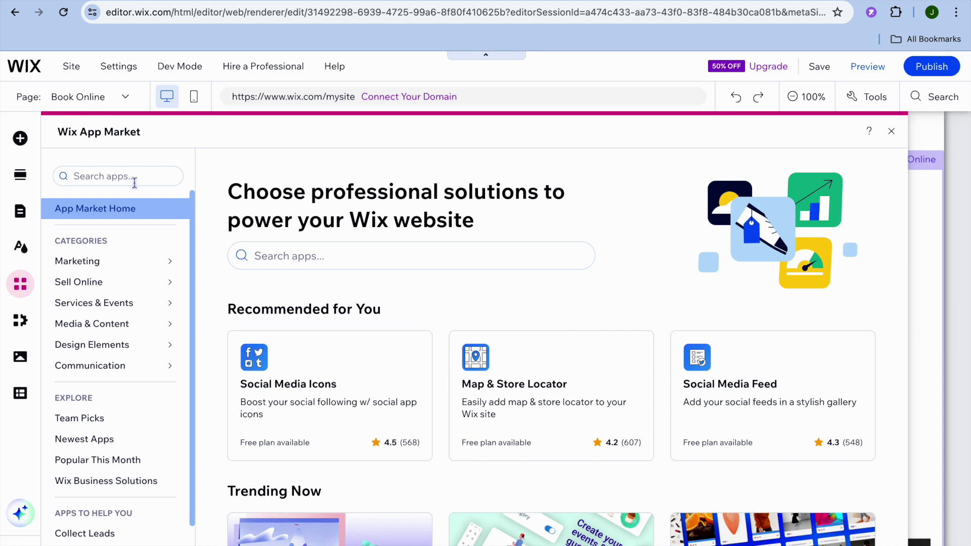
{"action": "mouse_move", "coordinate": [99, 284]}
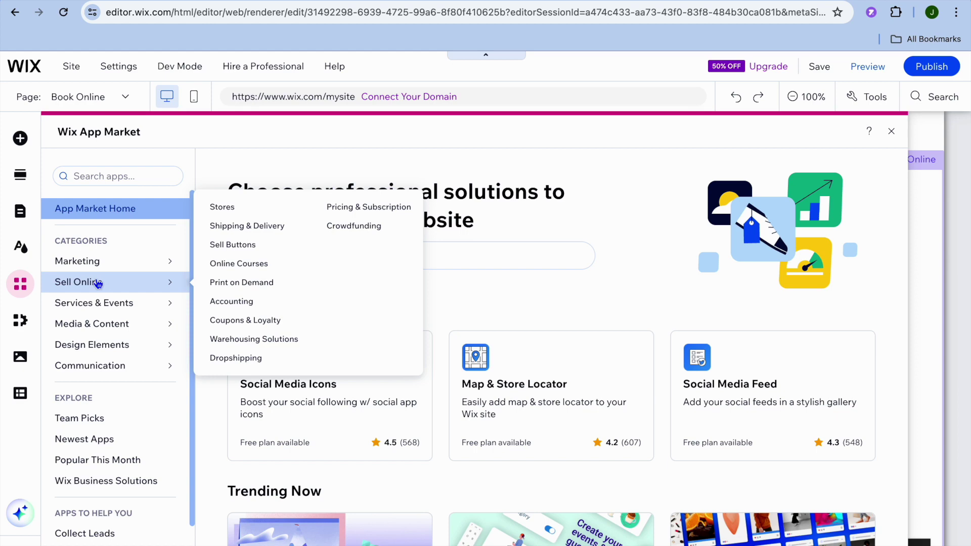
{"action": "left_click", "coordinate": [98, 282]}
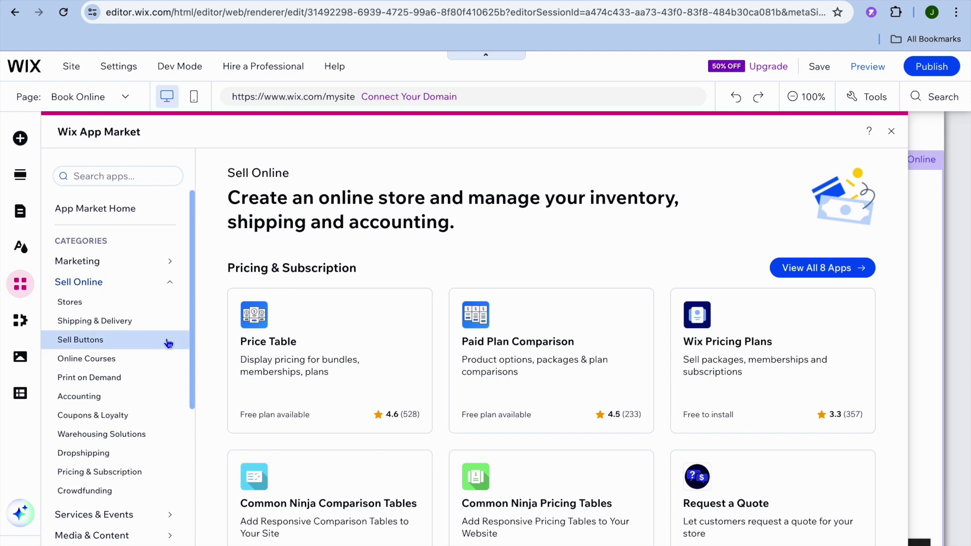
{"action": "left_click", "coordinate": [139, 310]}
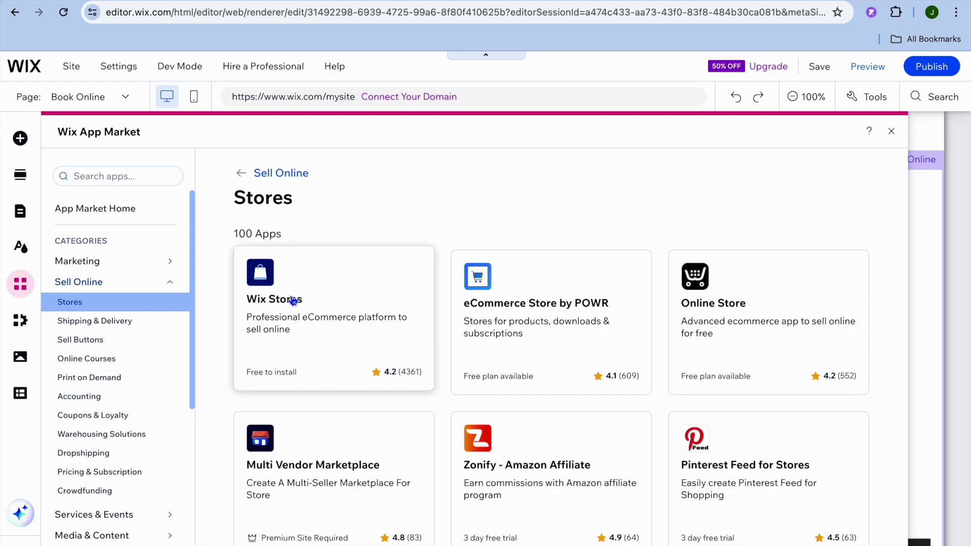
{"action": "left_click", "coordinate": [292, 300]}
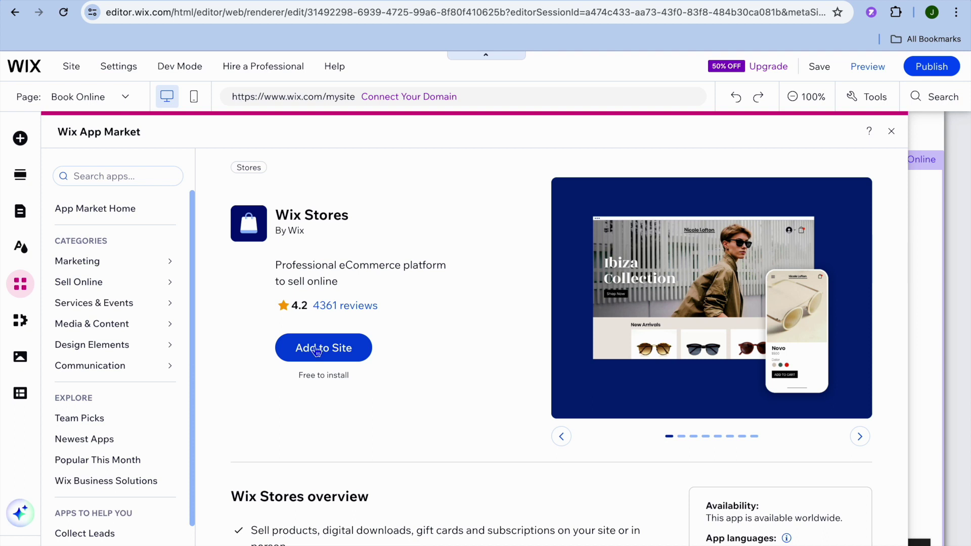
{"action": "mouse_move", "coordinate": [146, 334]}
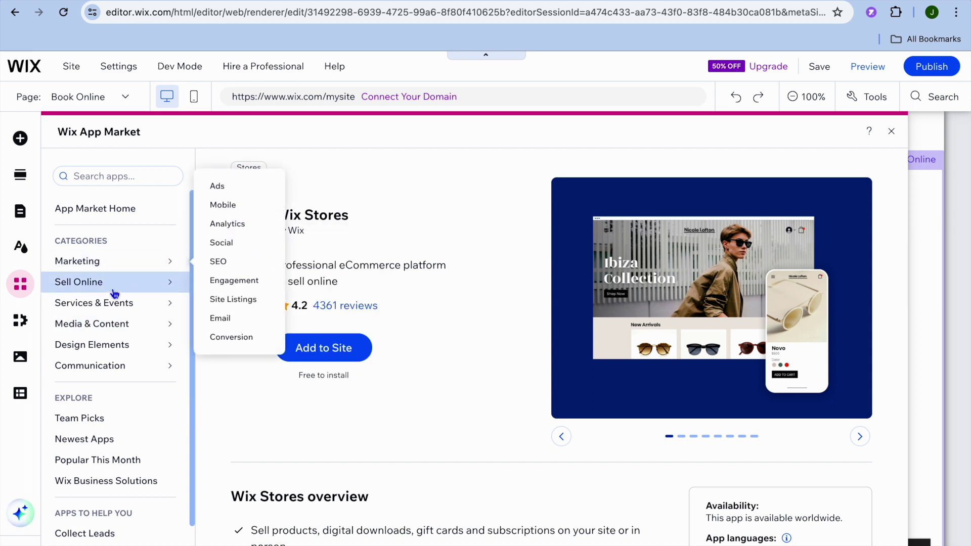
{"action": "mouse_move", "coordinate": [122, 285]}
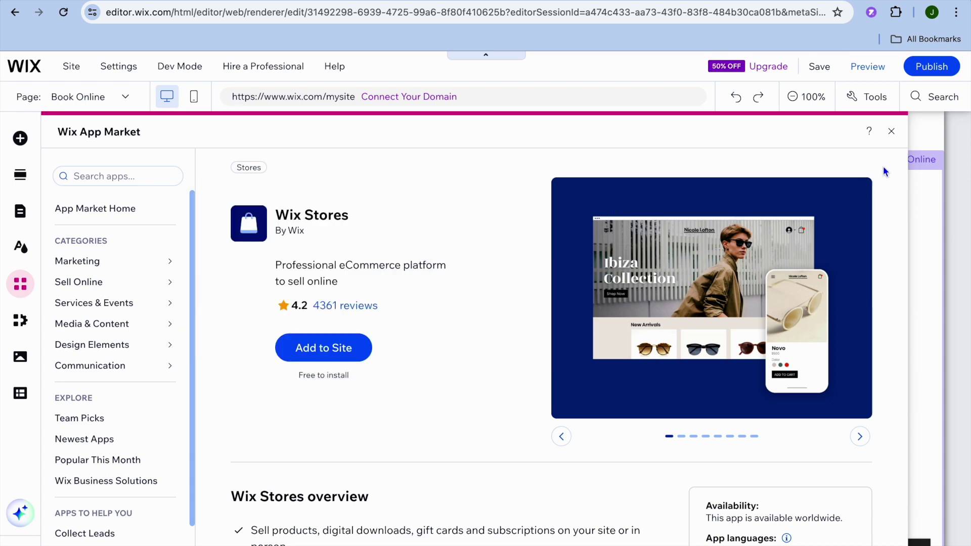
{"action": "left_click", "coordinate": [891, 132]}
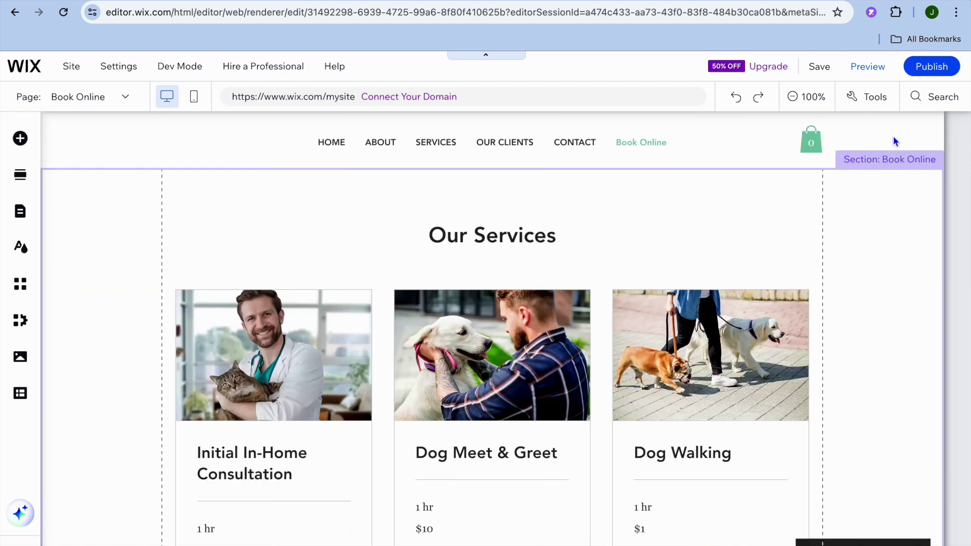
Preview the site from the Book Online page.
{"action": "left_click", "coordinate": [864, 72]}
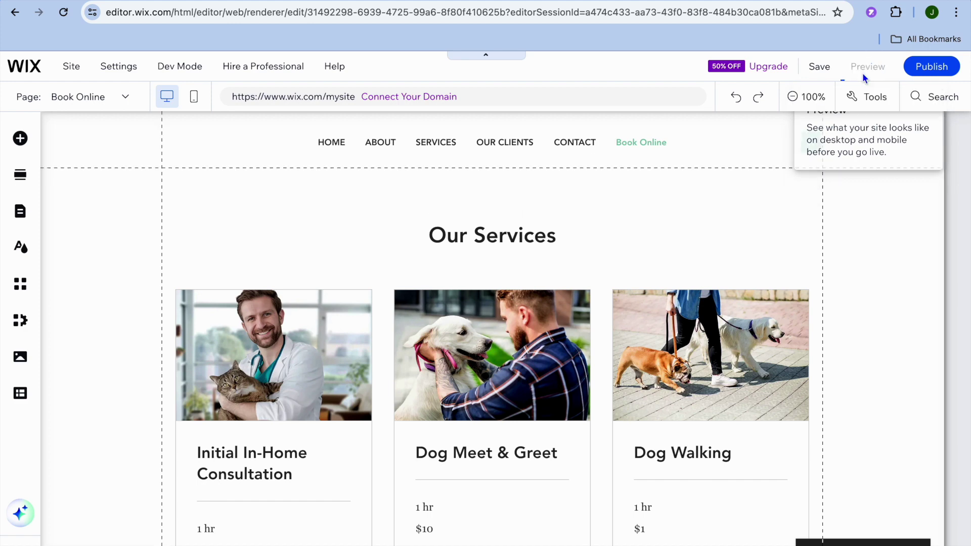